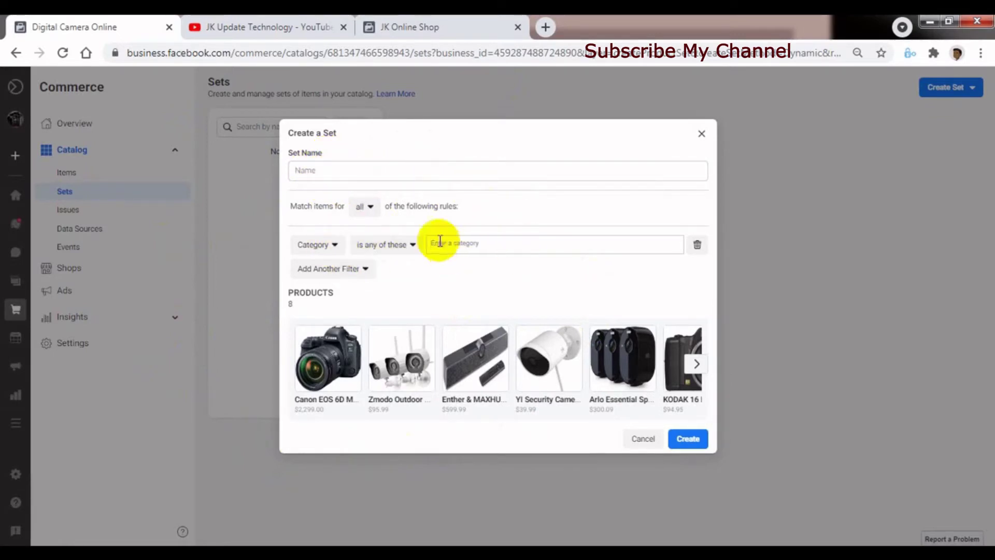
pyautogui.click(318, 246)
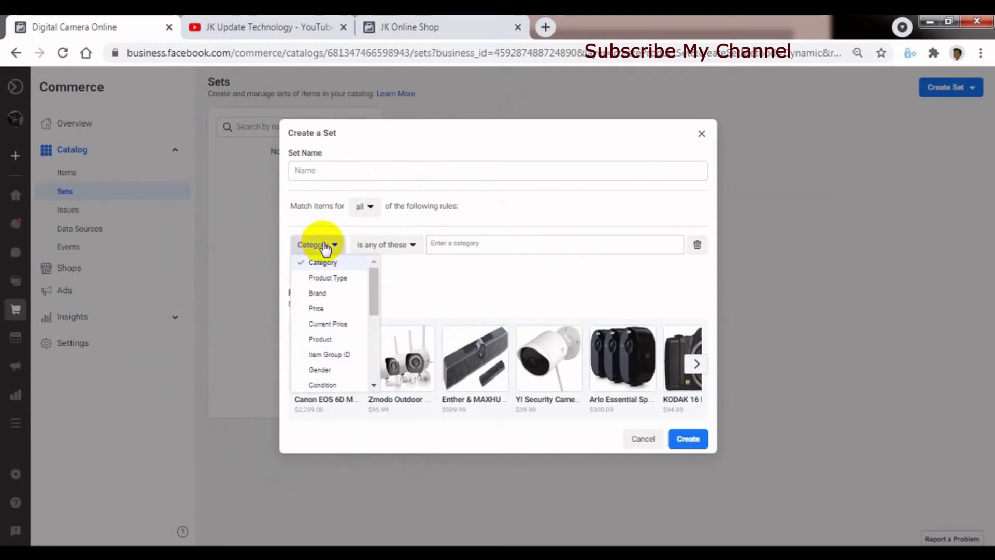
pyautogui.click(467, 267)
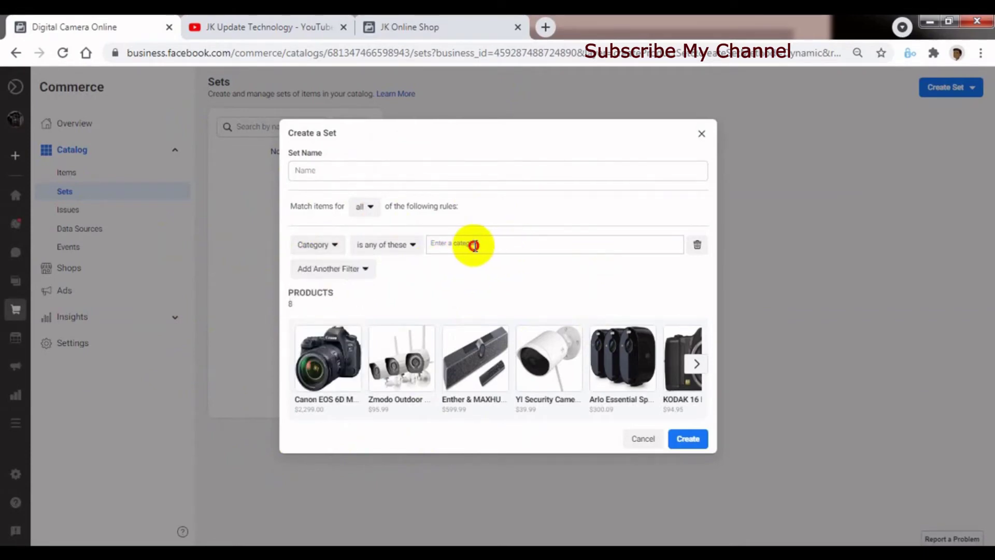
pyautogui.click(473, 245)
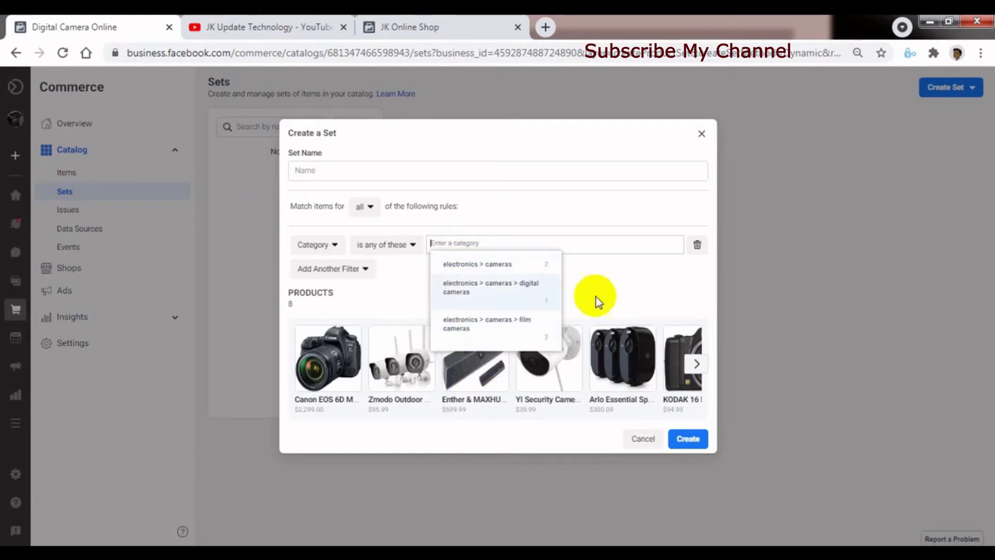
pyautogui.click(616, 276)
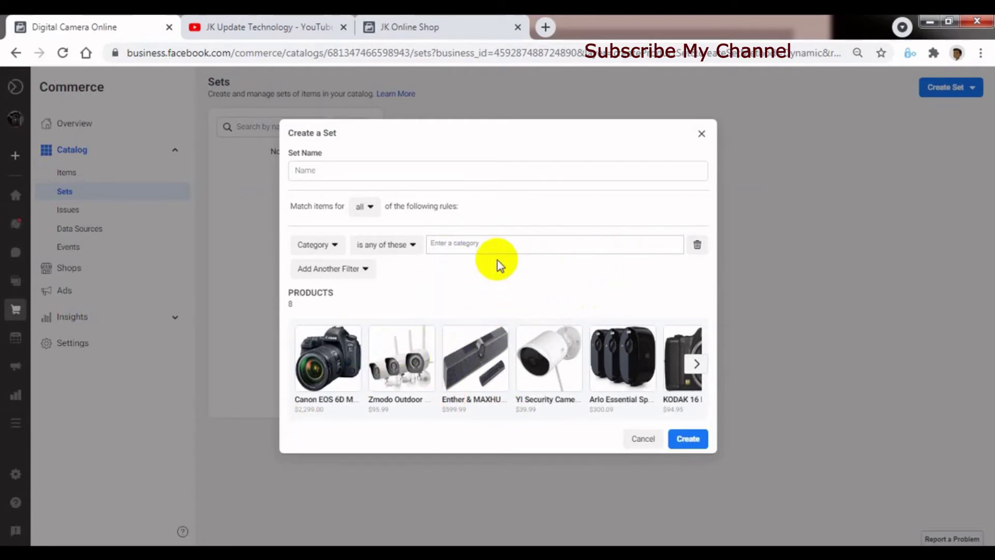
# - Try the category filter with film cameras, cameras and digital cameras in turn, clearing each choice
pyautogui.click(472, 242)
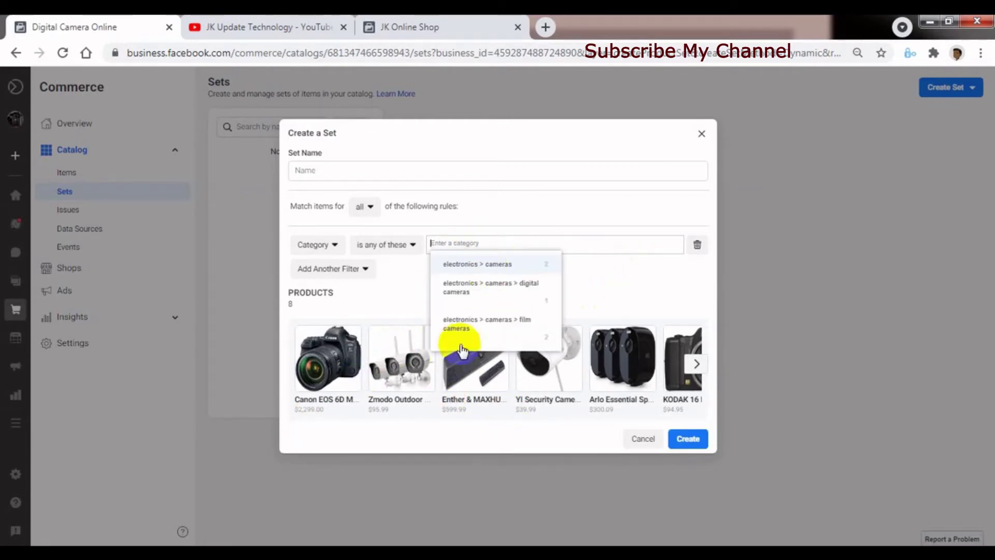
pyautogui.click(475, 328)
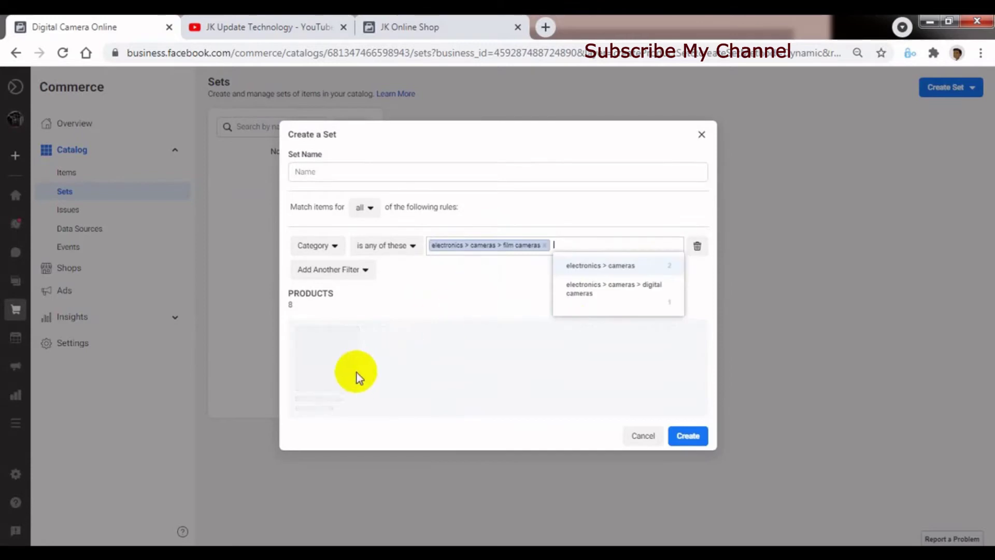
pyautogui.click(544, 245)
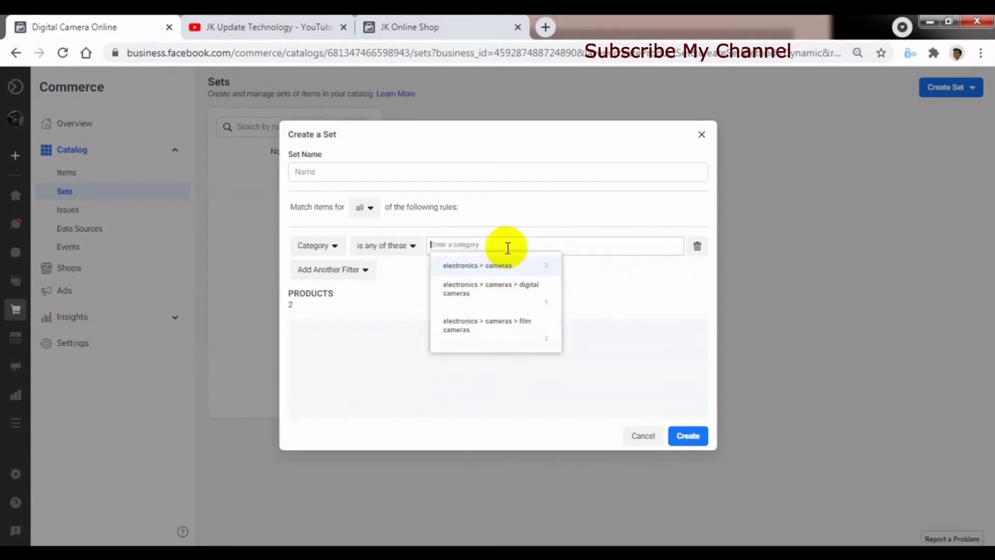
pyautogui.click(480, 266)
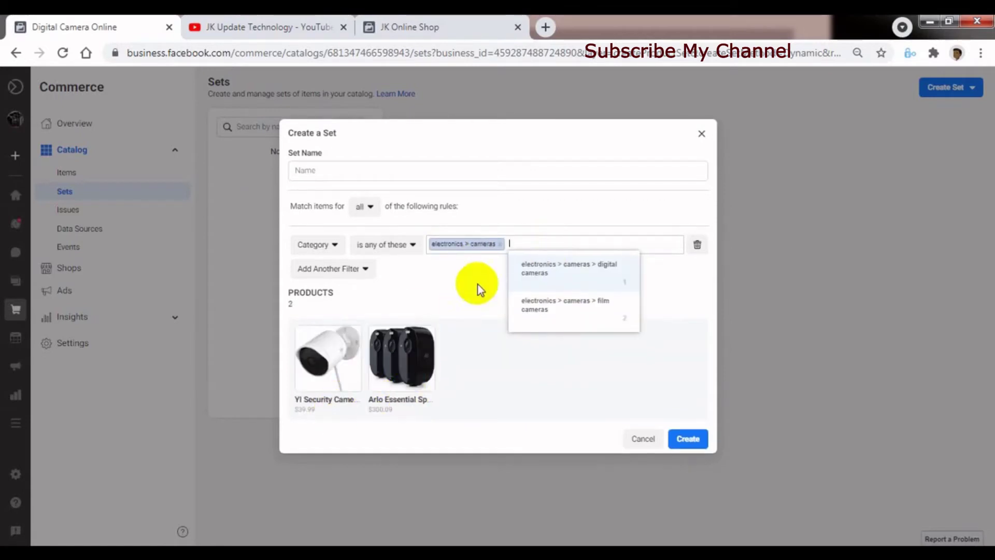
pyautogui.click(503, 245)
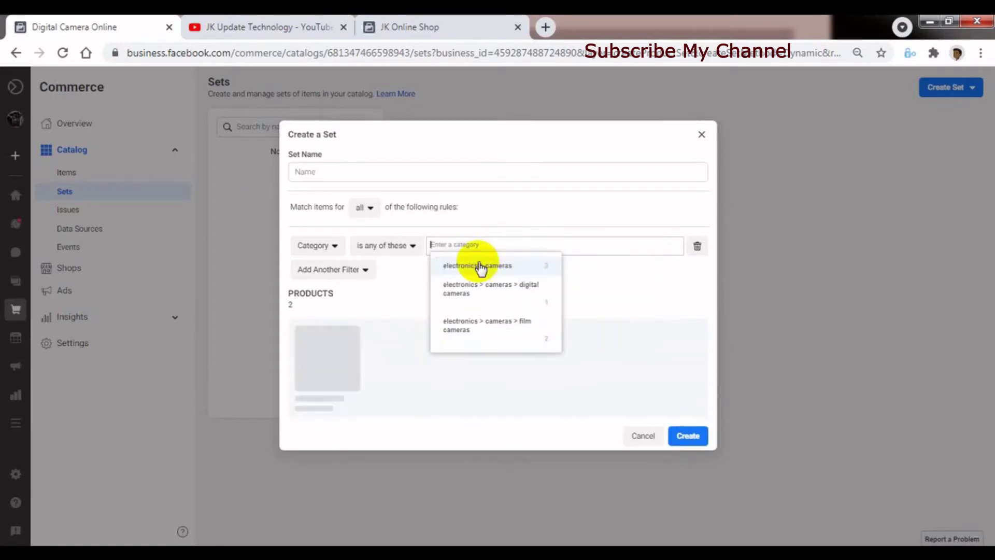
pyautogui.click(472, 291)
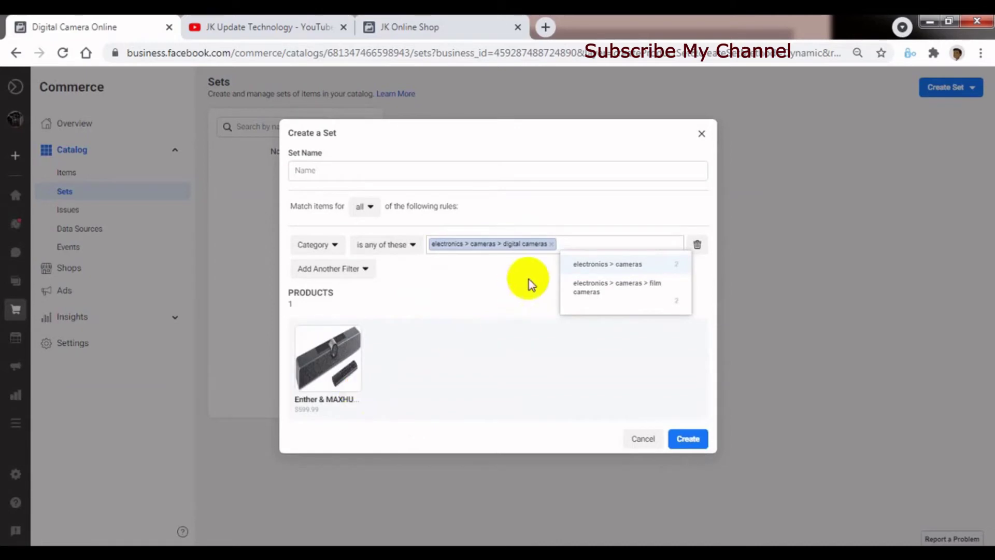
pyautogui.click(553, 243)
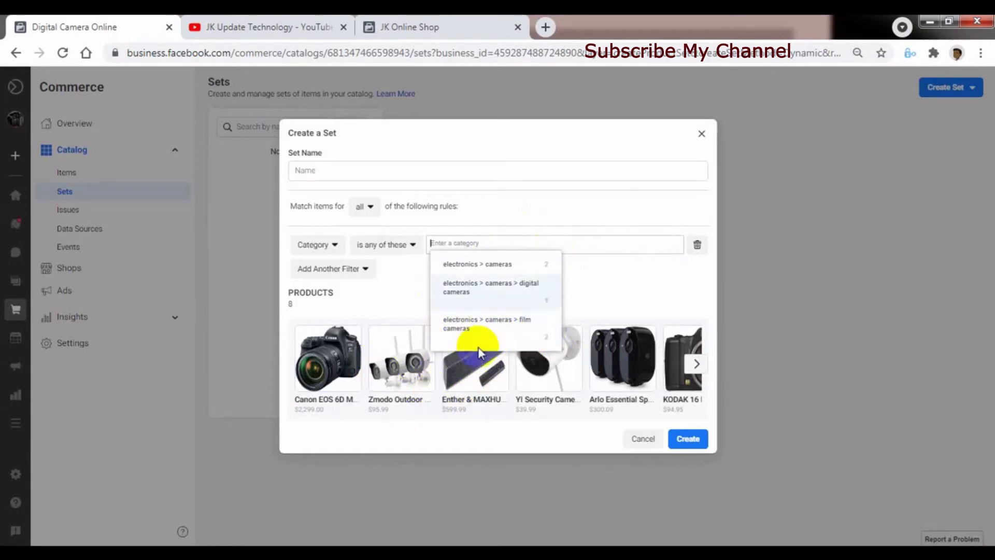
# - Filter the set by the category electronics > cameras > film cameras, name it Film Camera and create it
pyautogui.click(470, 327)
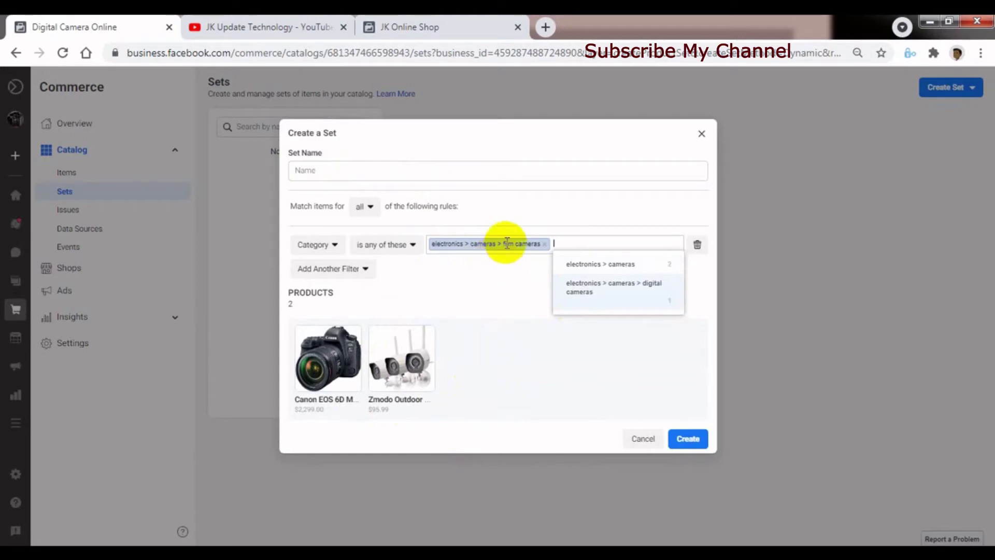
pyautogui.click(325, 174)
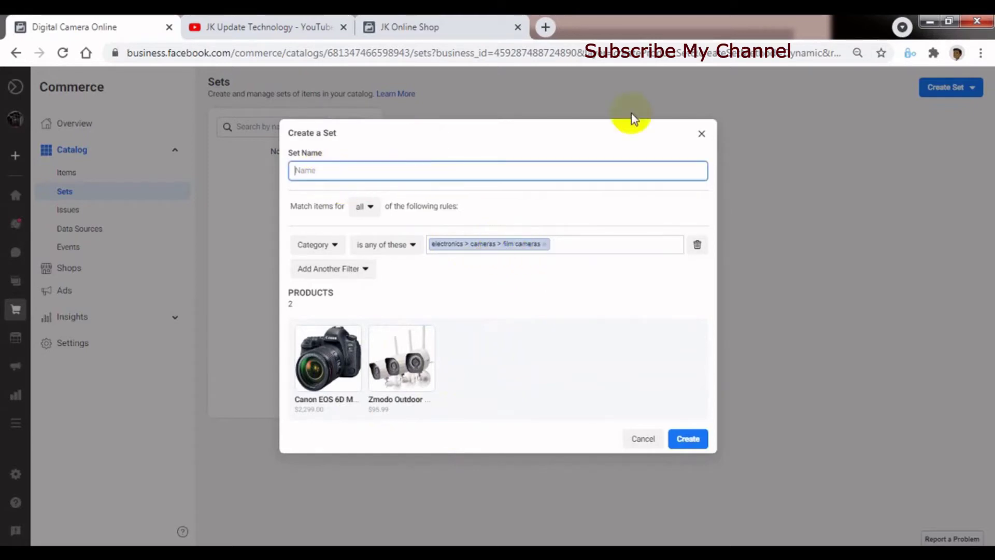
pyautogui.write('F')
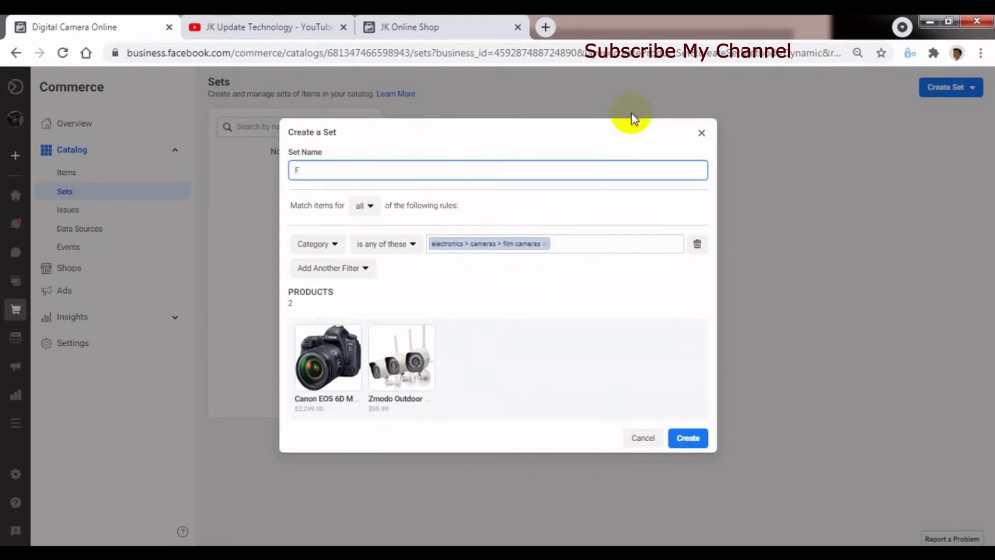
pyautogui.write('ilm Camera')
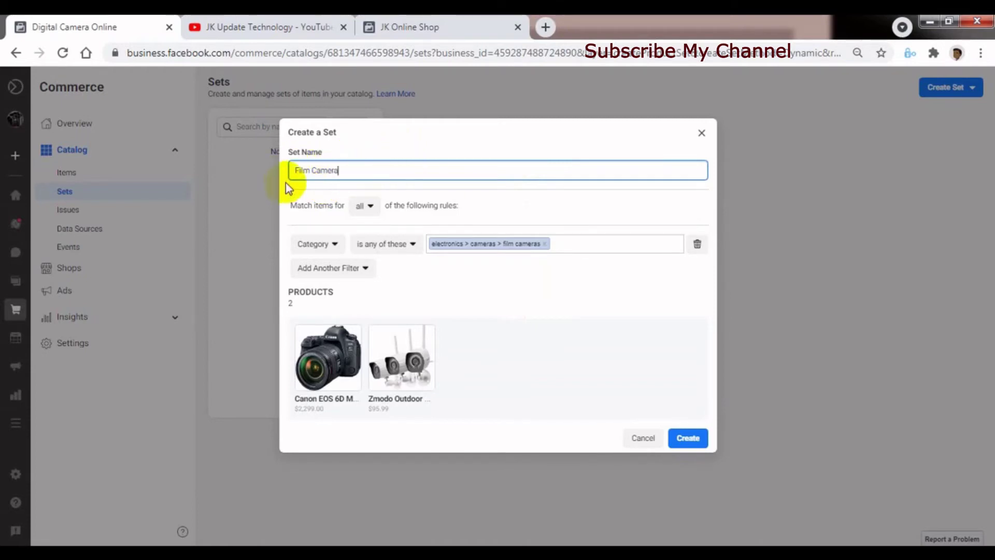
pyautogui.moveTo(366, 172); pyautogui.dragTo(295, 173)
pyautogui.click(345, 172)
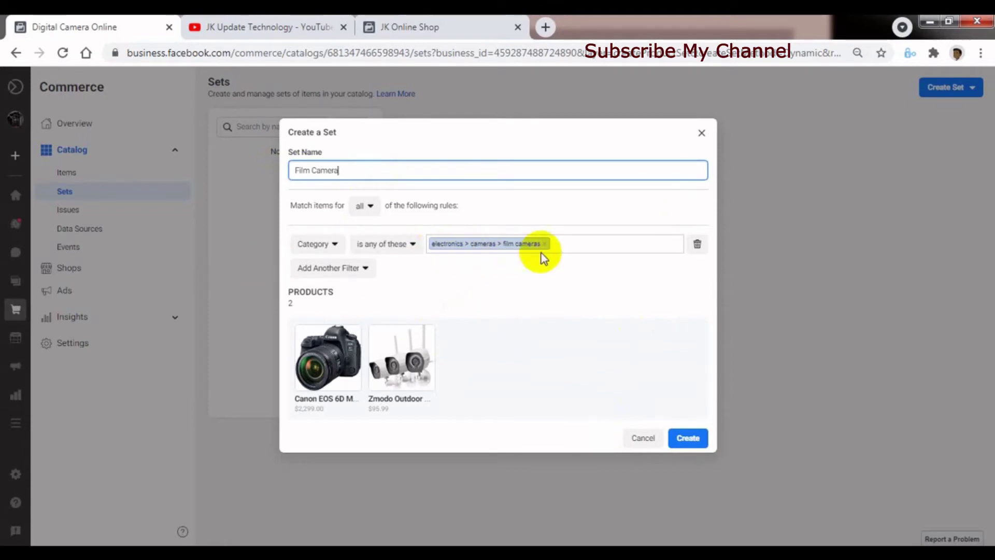
pyautogui.click(694, 438)
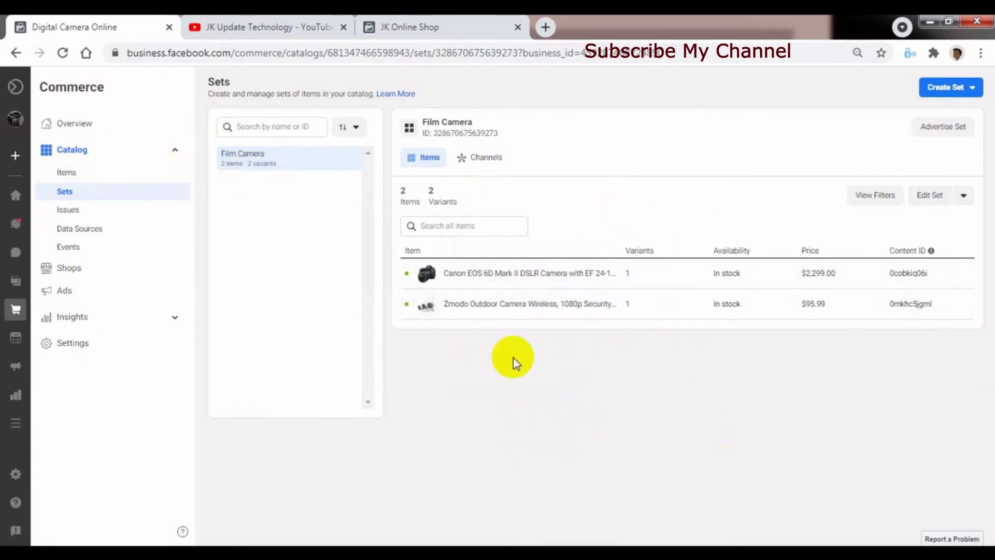
# - Start a new filter-based set matching the category electronics > cameras > digital cameras
pyautogui.click(945, 89)
pyautogui.click(844, 112)
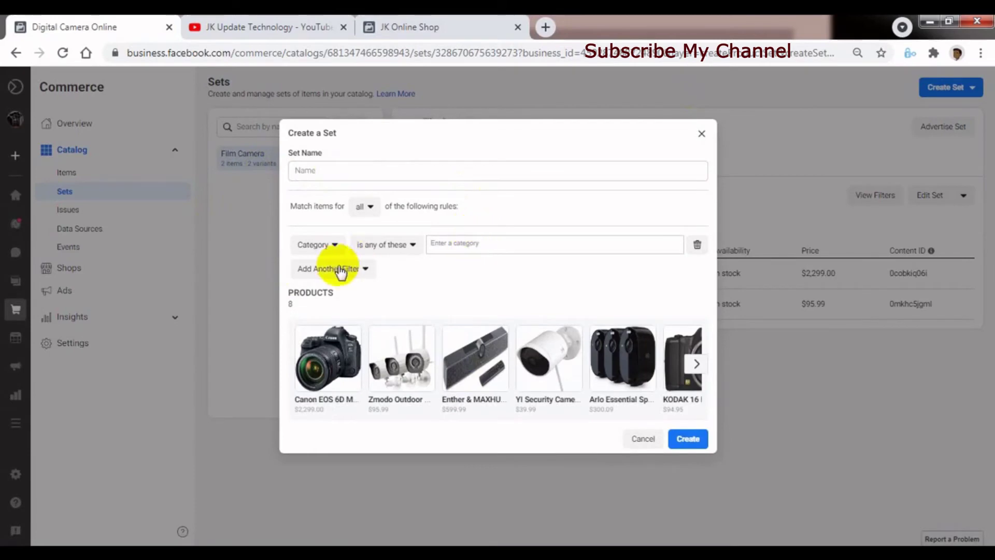
pyautogui.click(324, 248)
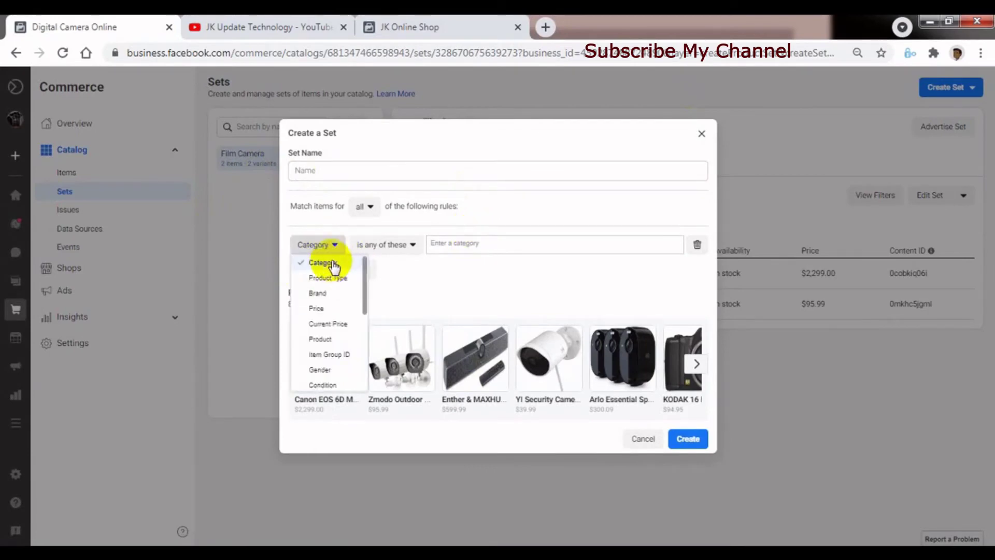
pyautogui.click(489, 245)
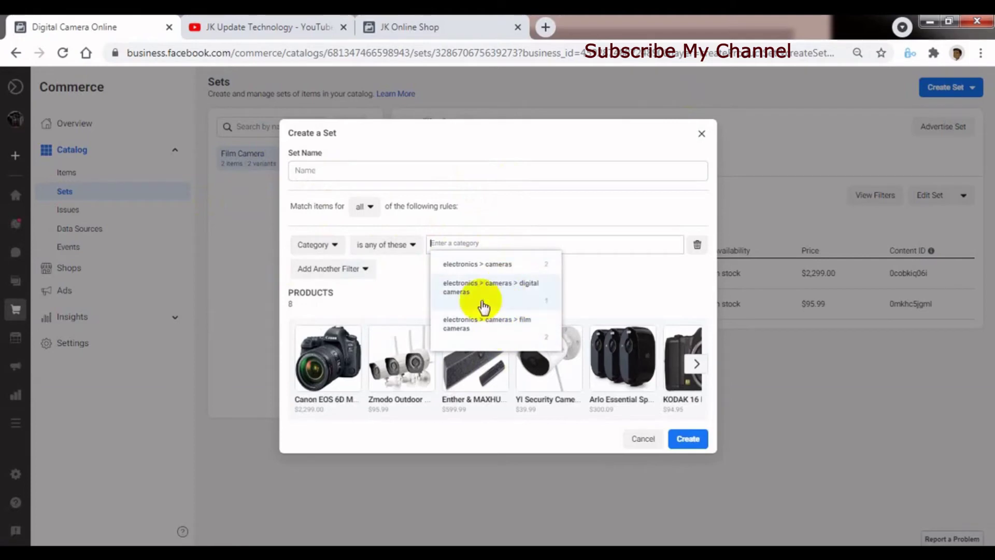
pyautogui.click(495, 290)
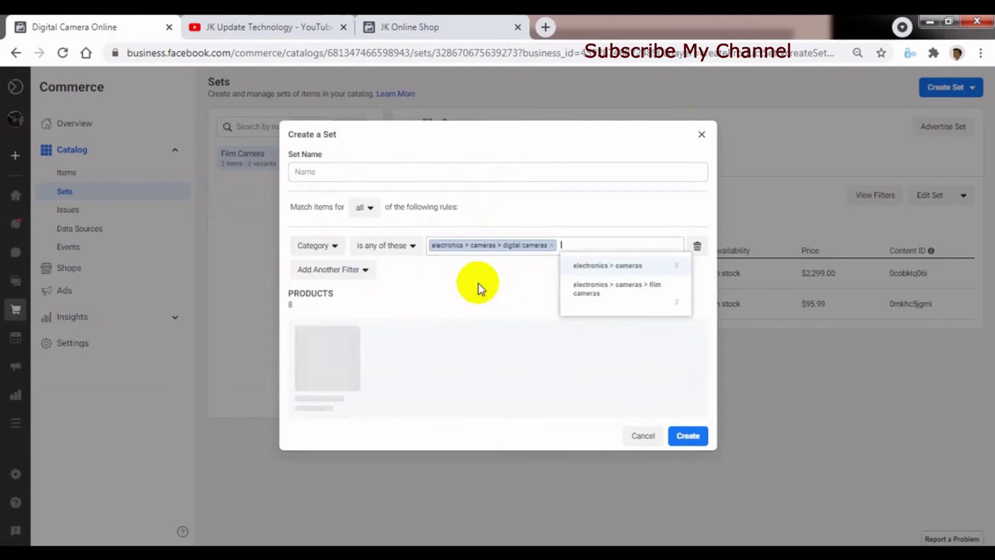
# - Name the set digital camera and create it
pyautogui.click(396, 169)
pyautogui.write('digital camera')
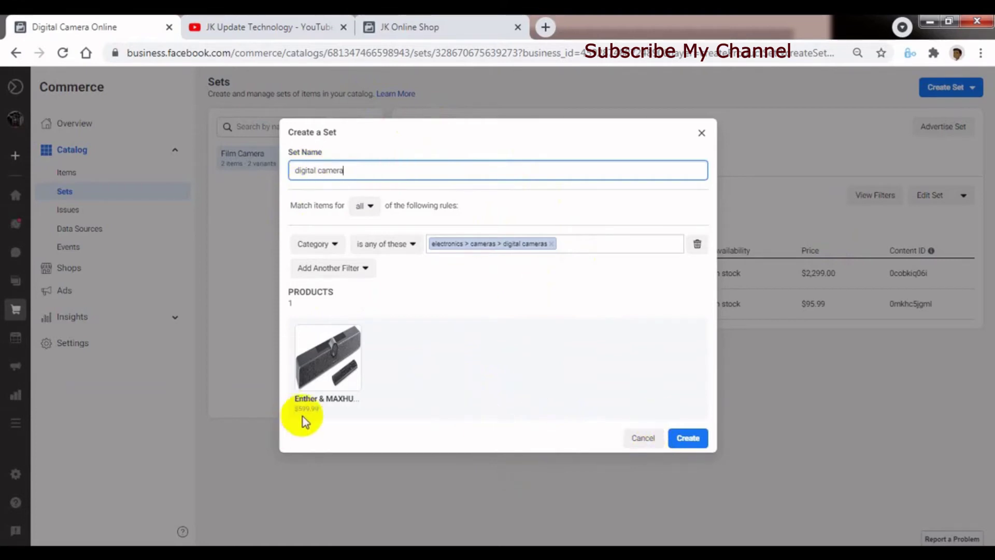
pyautogui.click(689, 438)
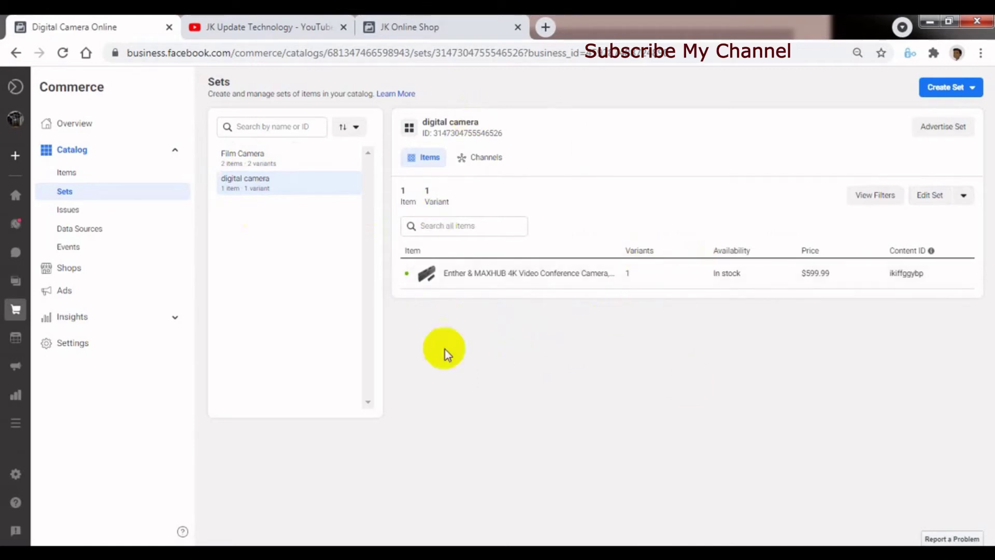
# - Start another filter-based set with a rule matching items whose price is greater than 200 US dollars
pyautogui.click(954, 90)
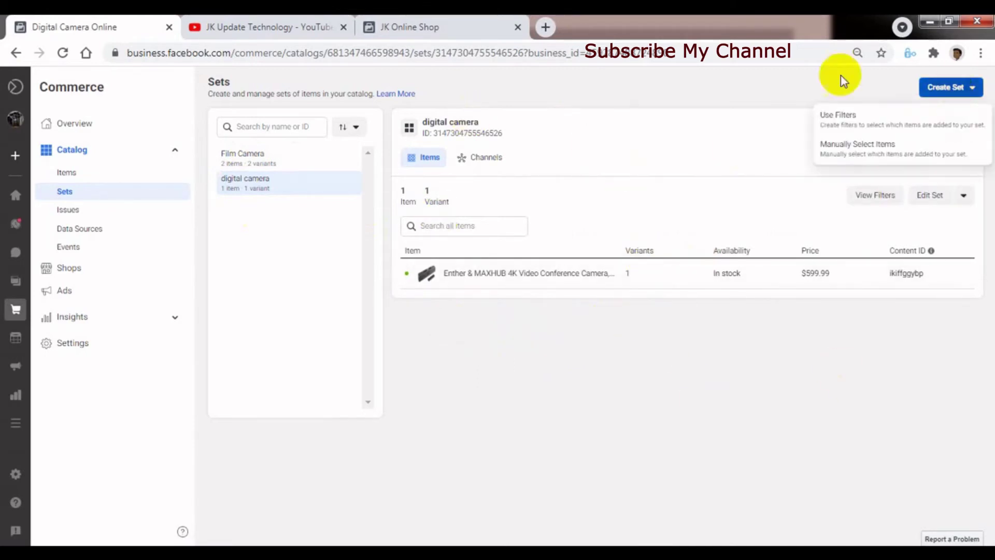
pyautogui.click(841, 118)
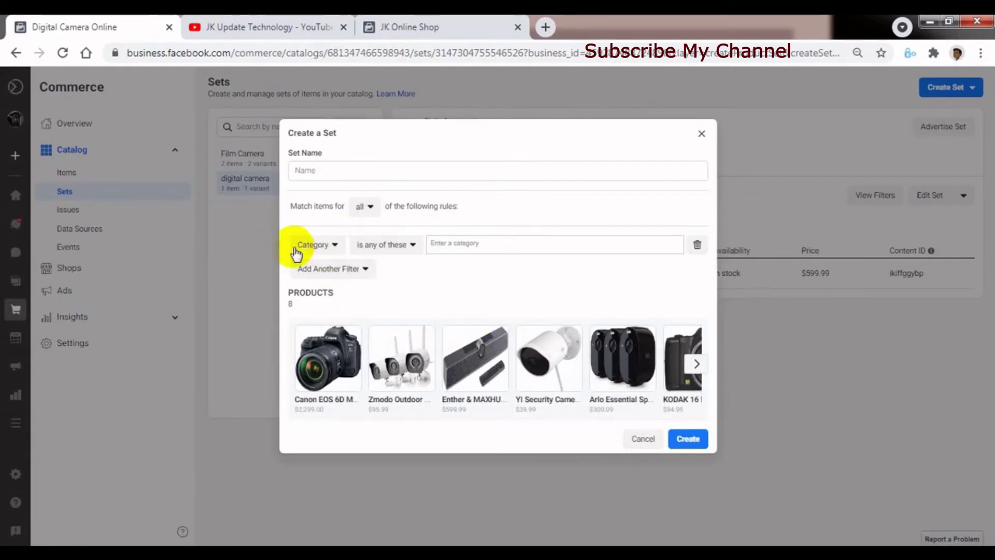
pyautogui.click(336, 245)
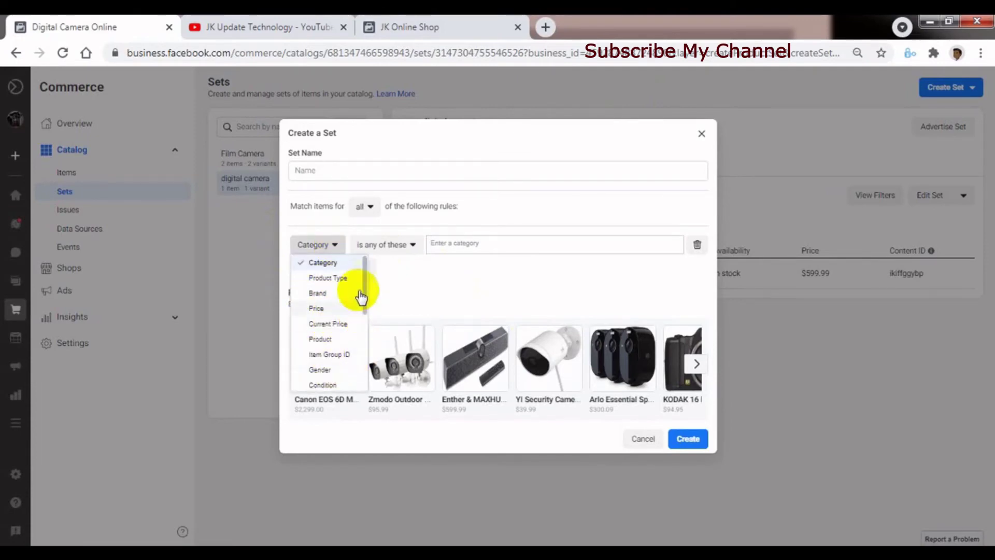
pyautogui.scroll(-3, 362, 283)
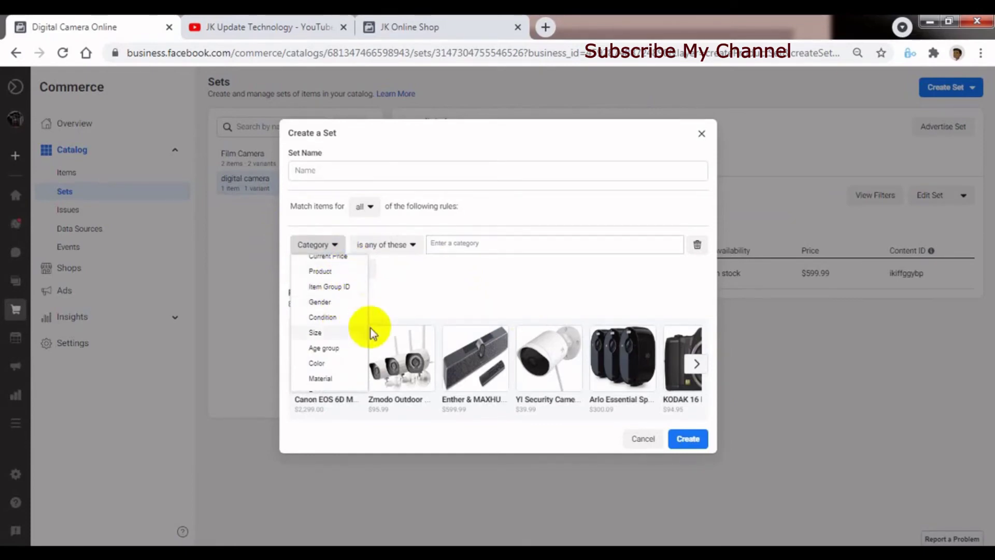
pyautogui.click(338, 249)
pyautogui.click(338, 249)
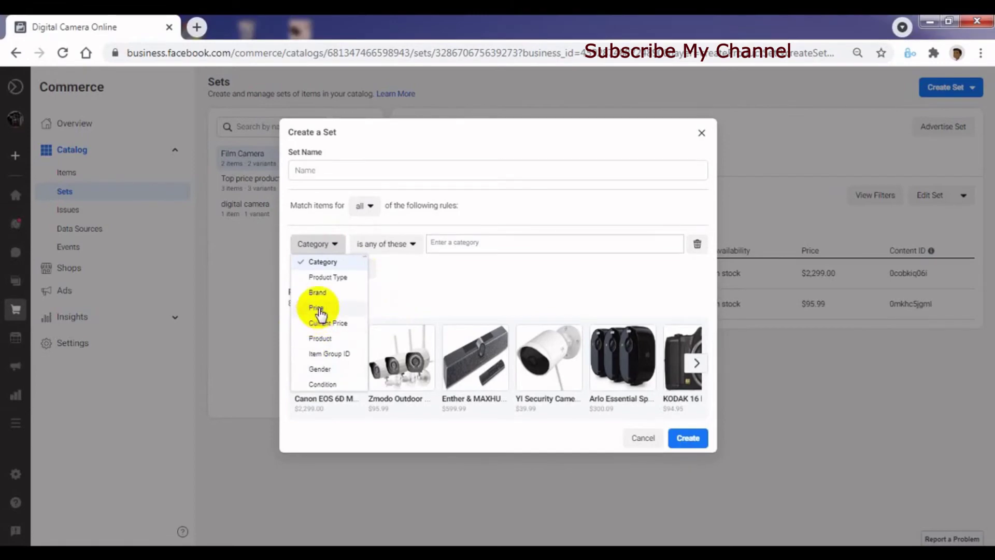
pyautogui.click(317, 309)
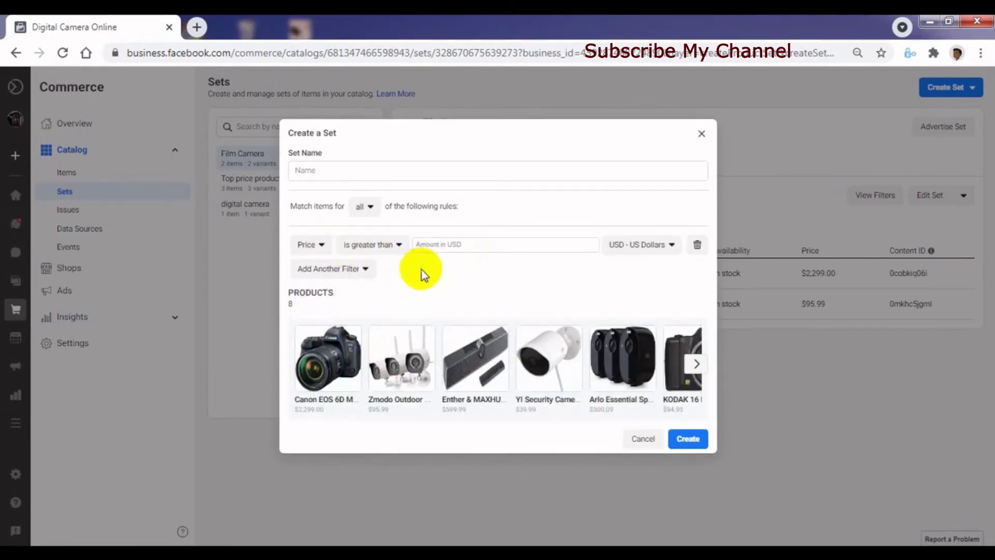
pyautogui.click(446, 247)
pyautogui.write('200')
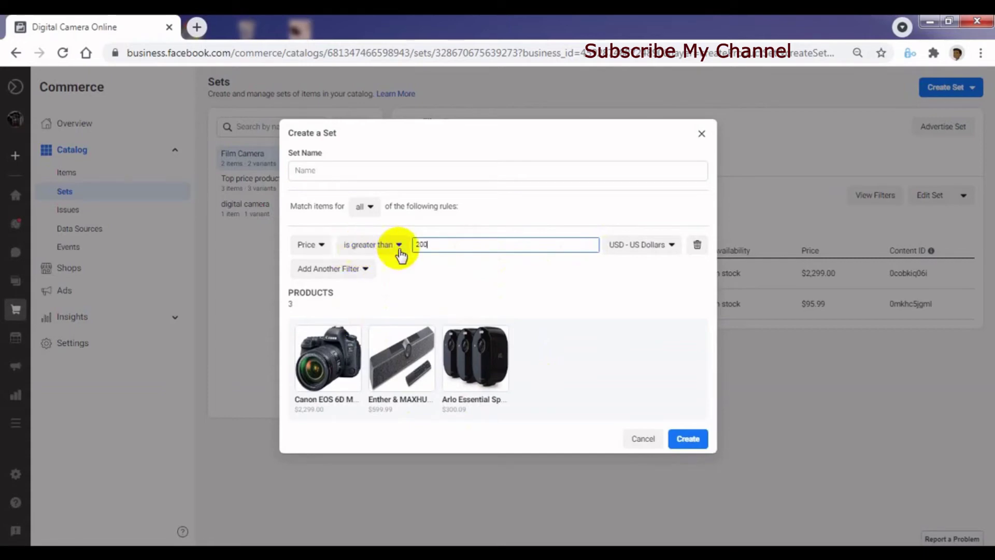
# - Try the price rule's condition as greater than or equal to, and switch it to less than or equal to
pyautogui.click(384, 244)
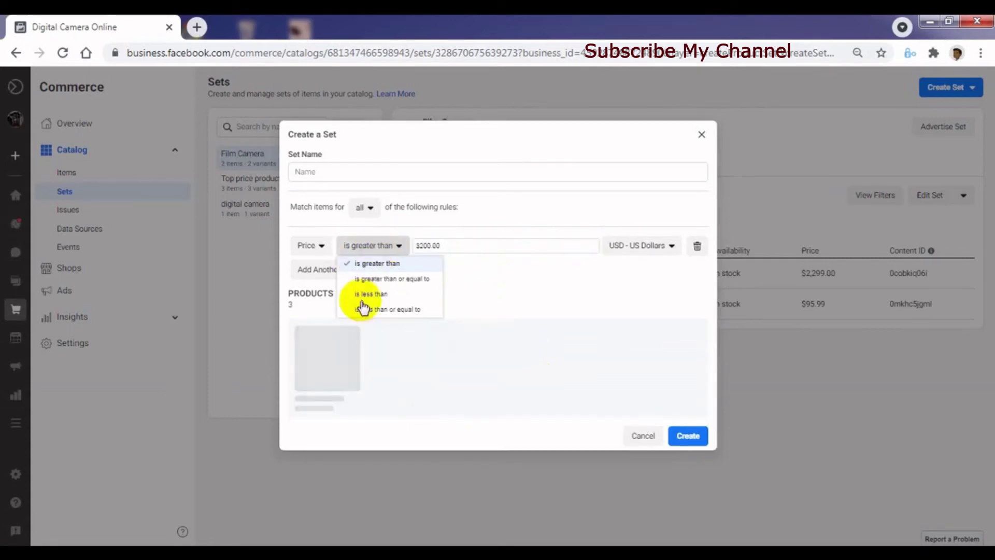
pyautogui.click(400, 280)
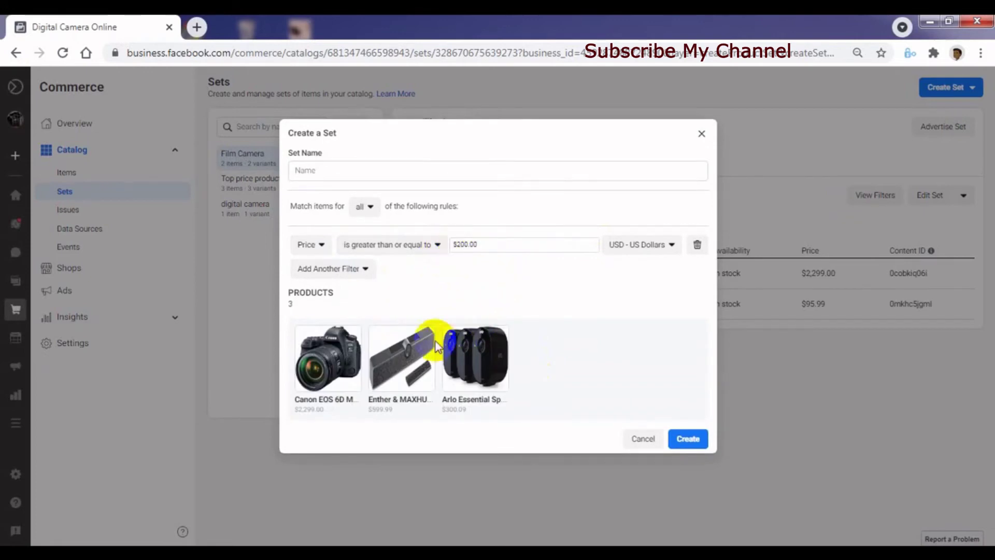
pyautogui.click(435, 253)
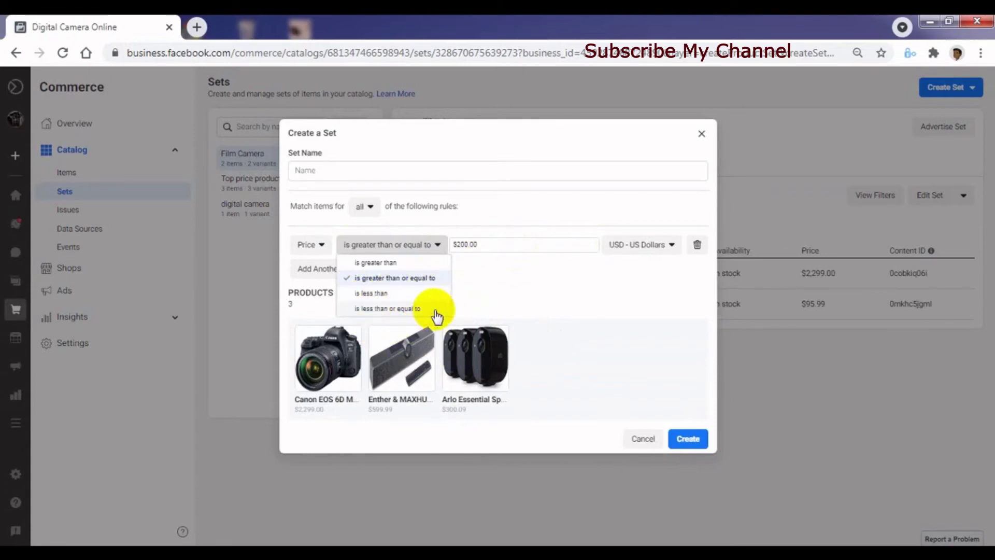
pyautogui.click(386, 309)
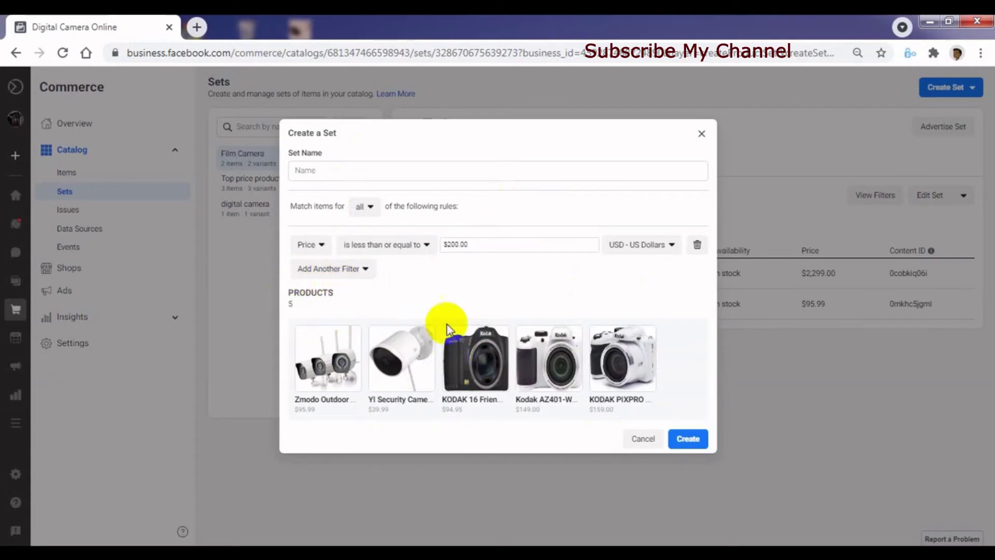
pyautogui.click(434, 365)
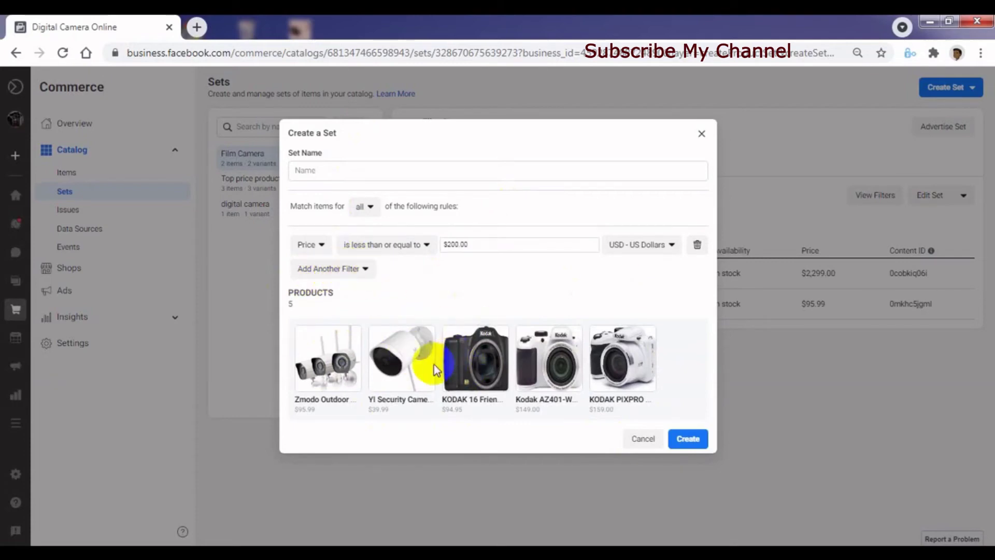
# - Add a gender filter to the set's rules and examine the gender values it offers
pyautogui.click(360, 275)
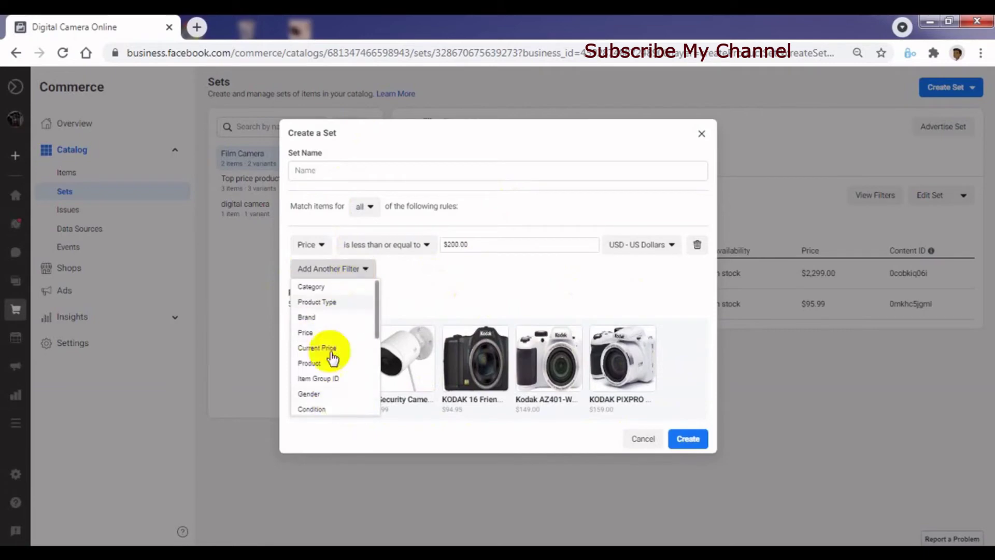
pyautogui.click(323, 394)
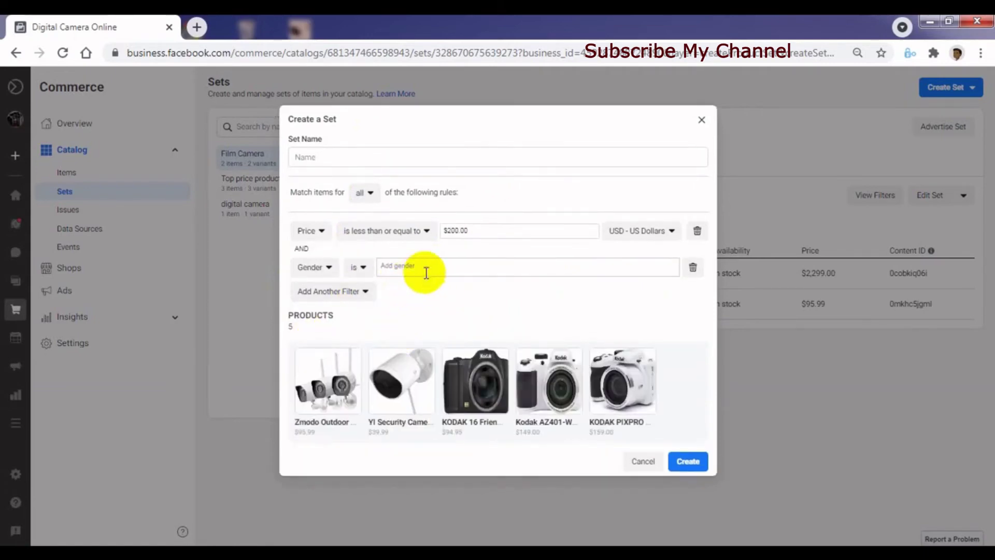
pyautogui.click(426, 273)
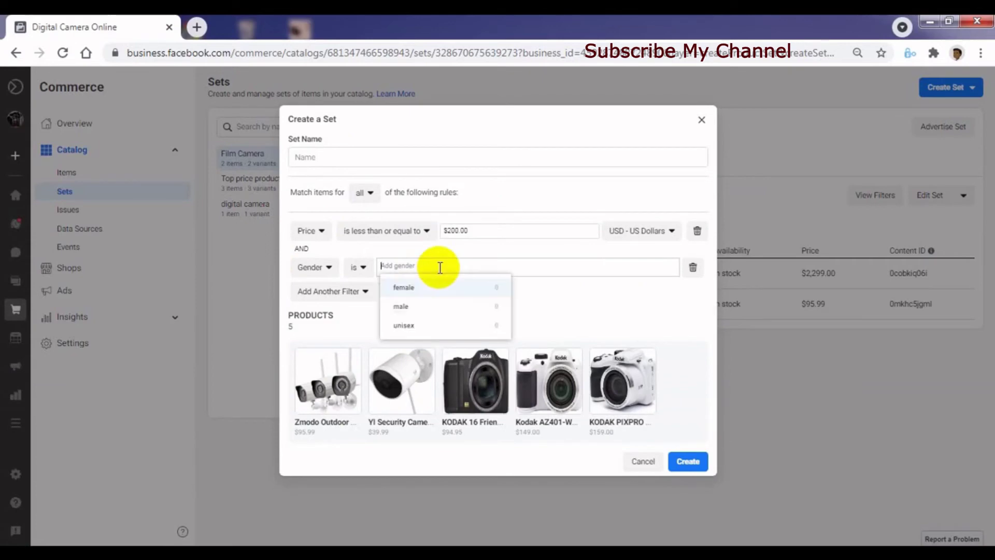
pyautogui.click(571, 299)
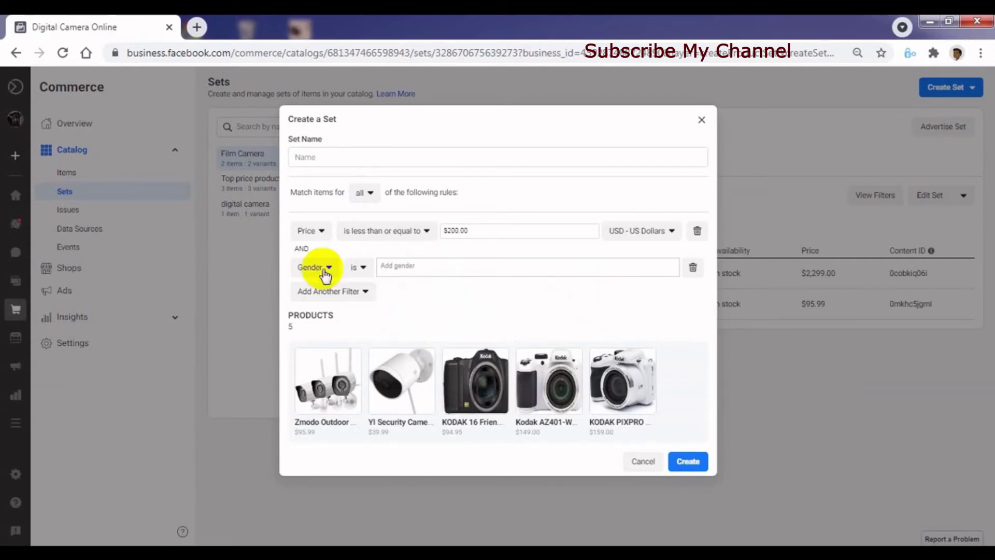
pyautogui.click(429, 271)
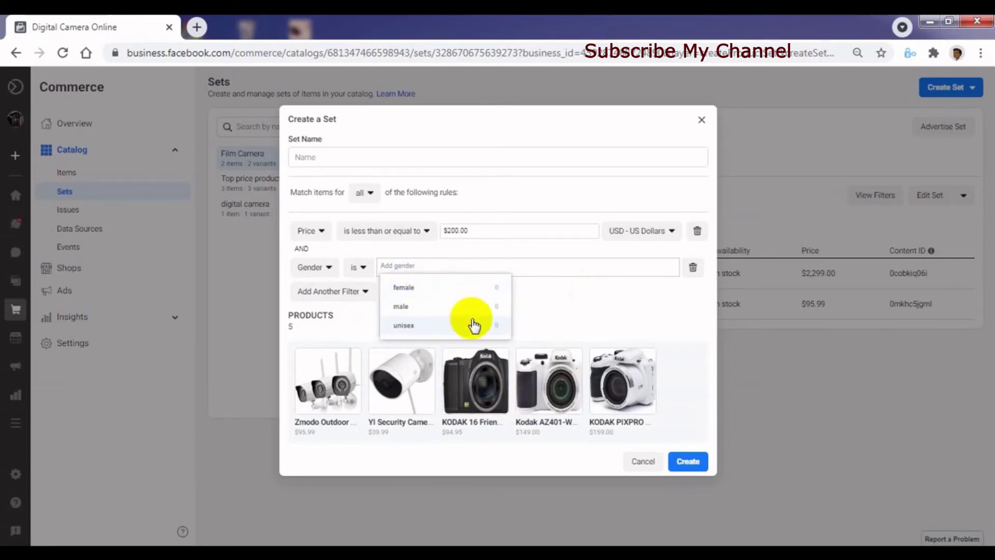
pyautogui.click(534, 310)
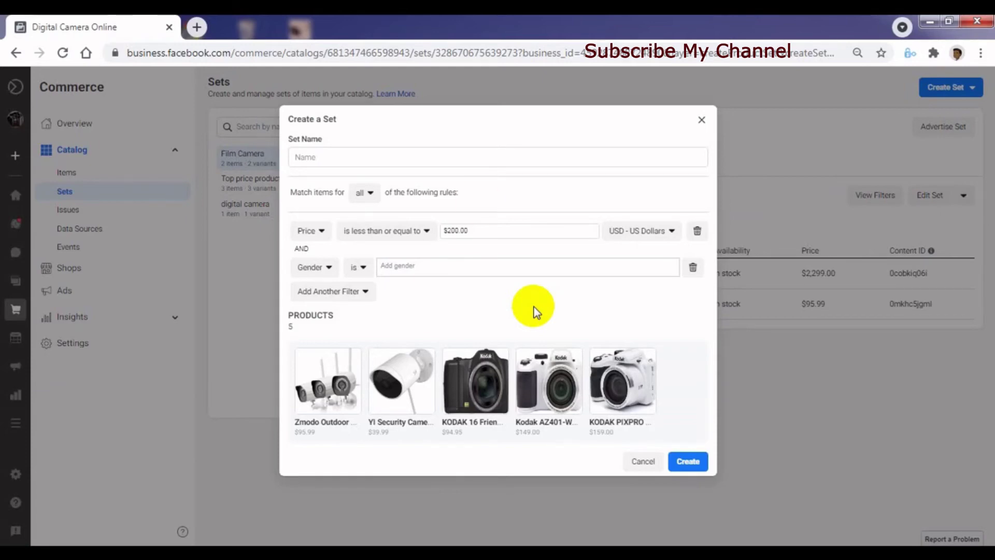
# - Try the values male and female in the gender filter, and clear both from it
pyautogui.click(446, 265)
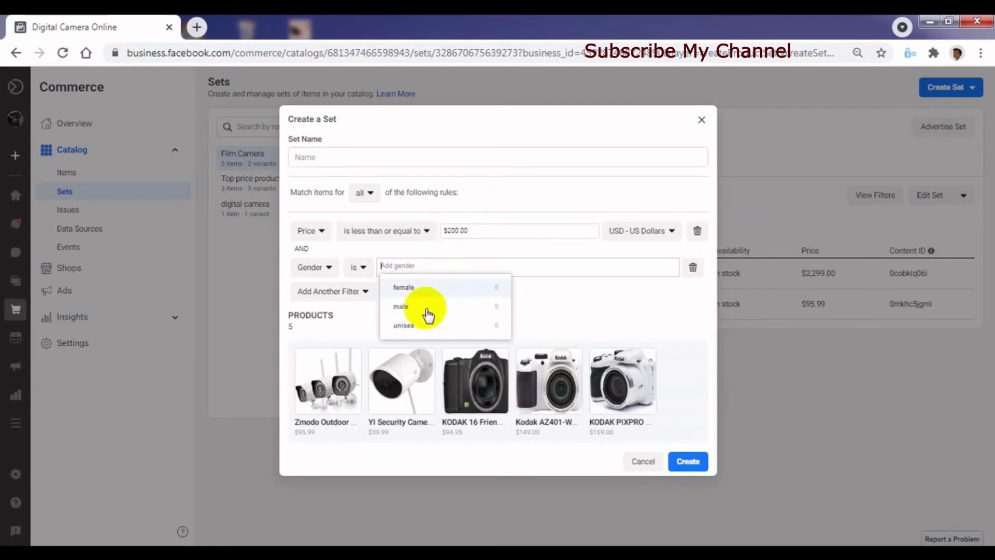
pyautogui.click(427, 309)
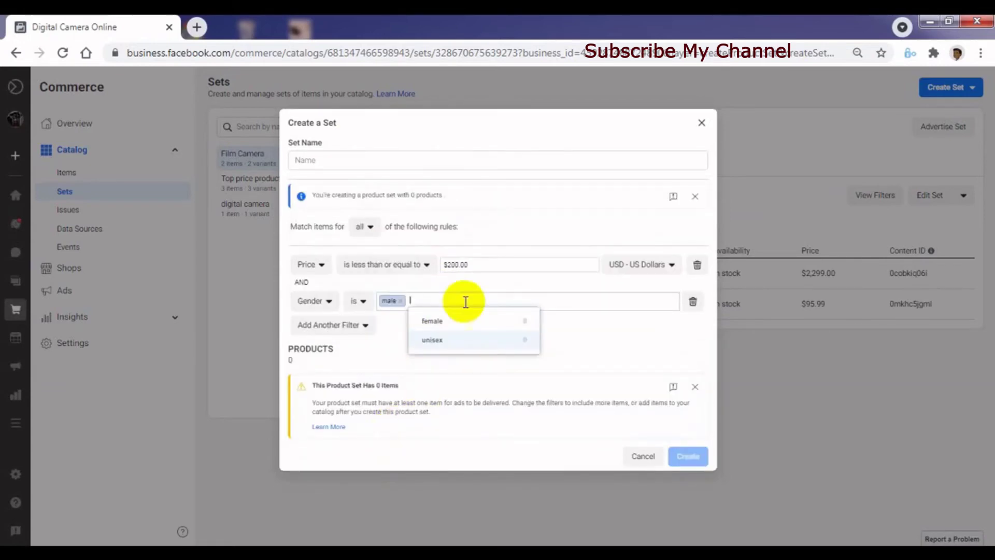
pyautogui.click(435, 323)
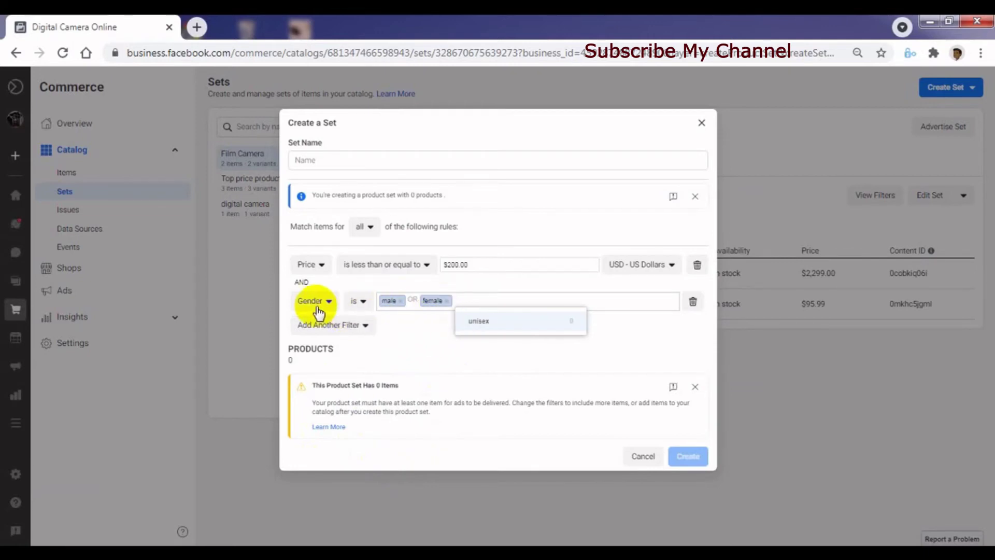
pyautogui.click(448, 301)
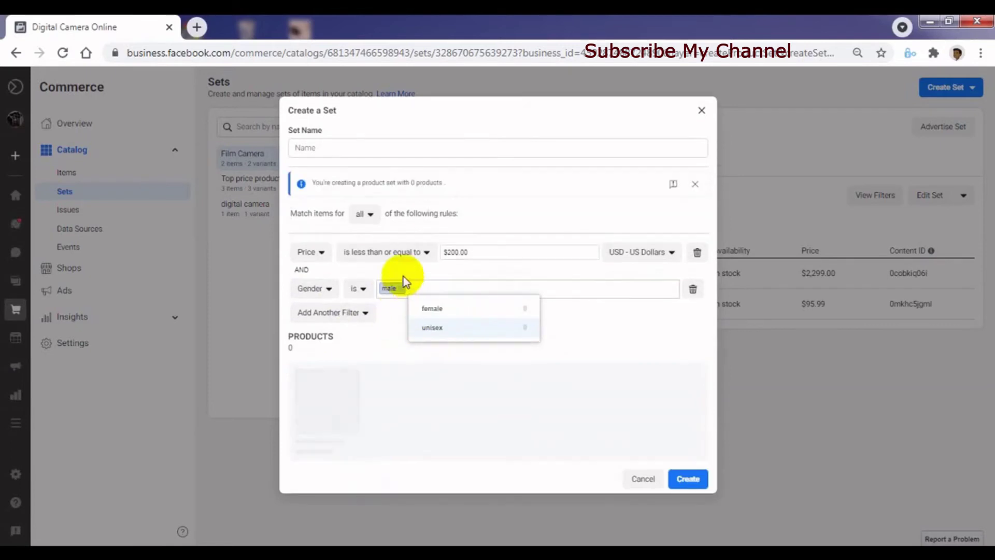
pyautogui.click(403, 301)
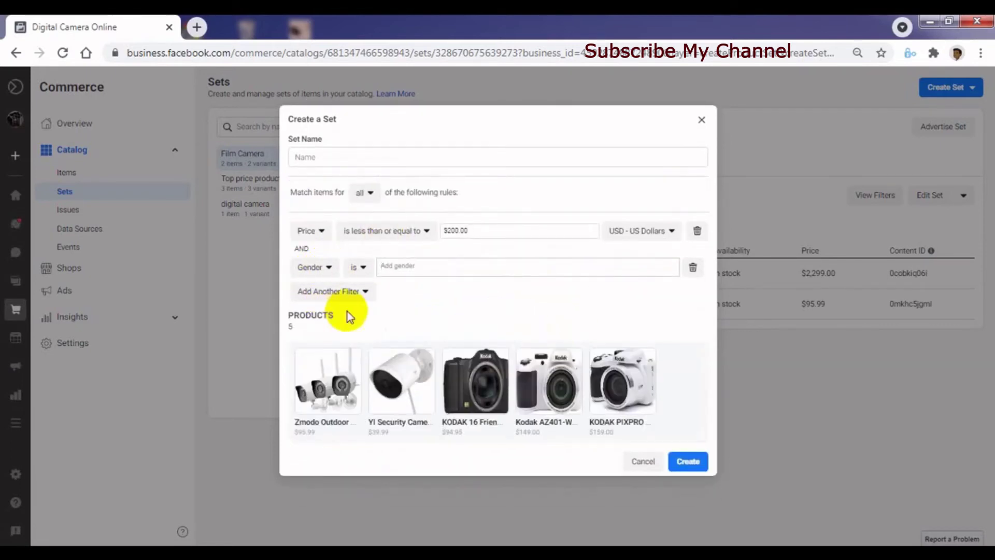
# - Add a condition filter, examine its operators and values, and remove both the condition and gender filters
pyautogui.click(358, 293)
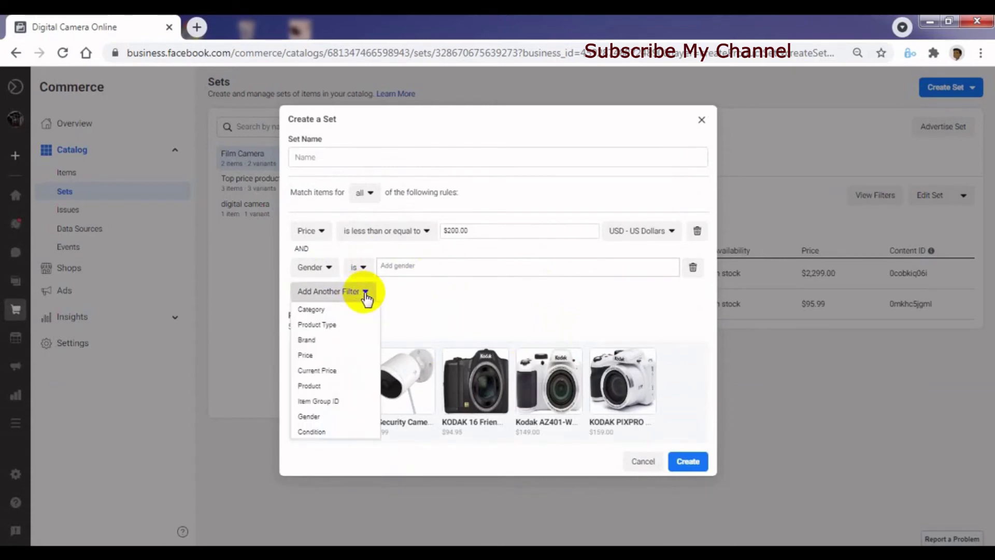
pyautogui.click(322, 433)
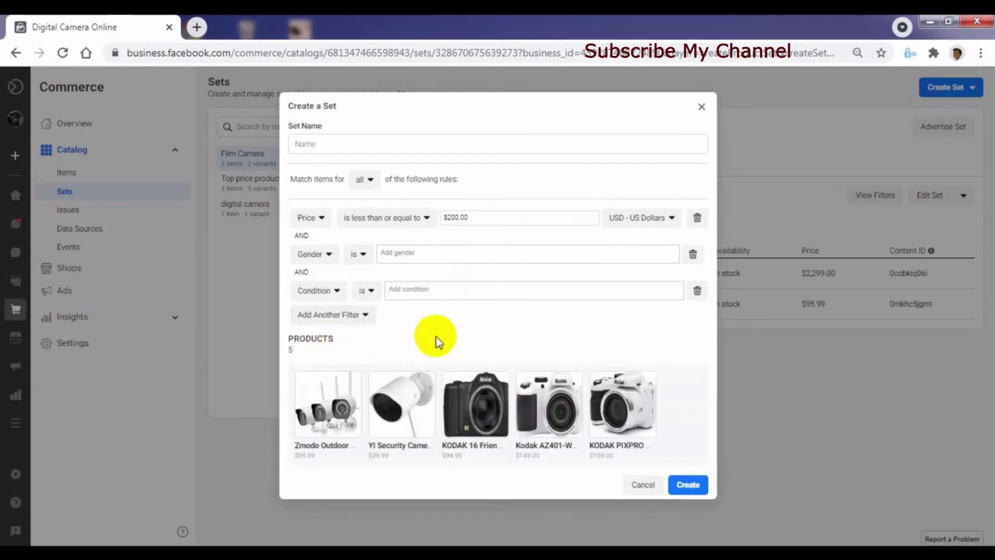
pyautogui.click(369, 292)
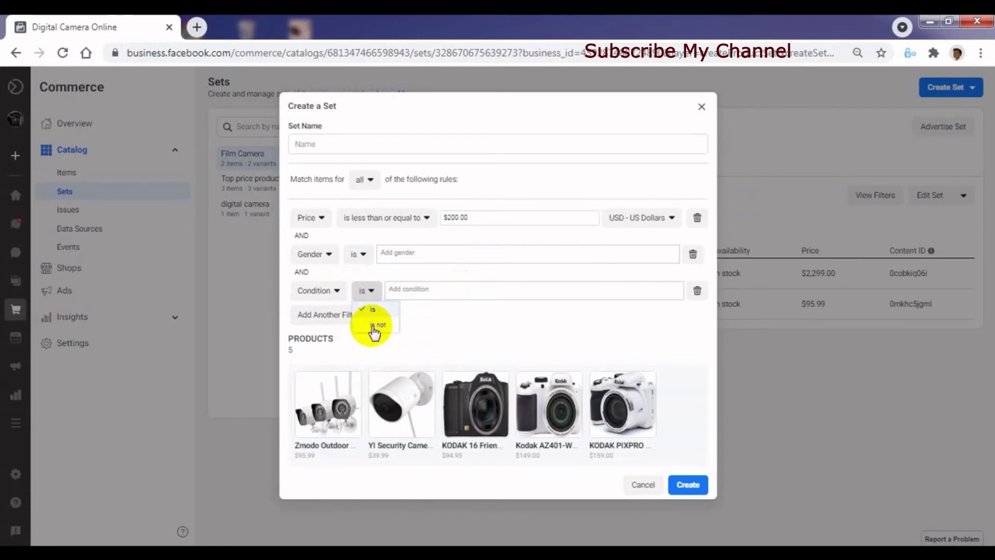
pyautogui.click(479, 291)
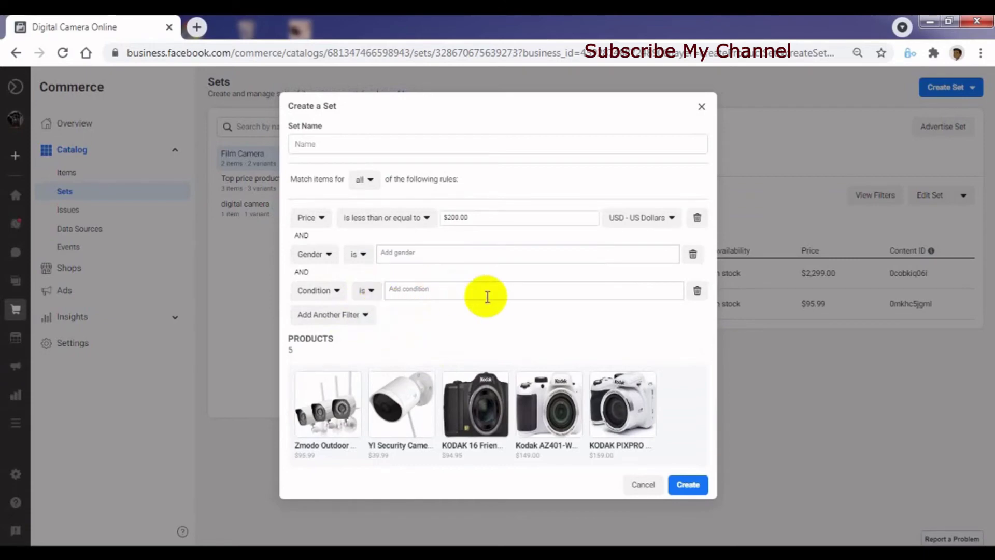
pyautogui.click(429, 293)
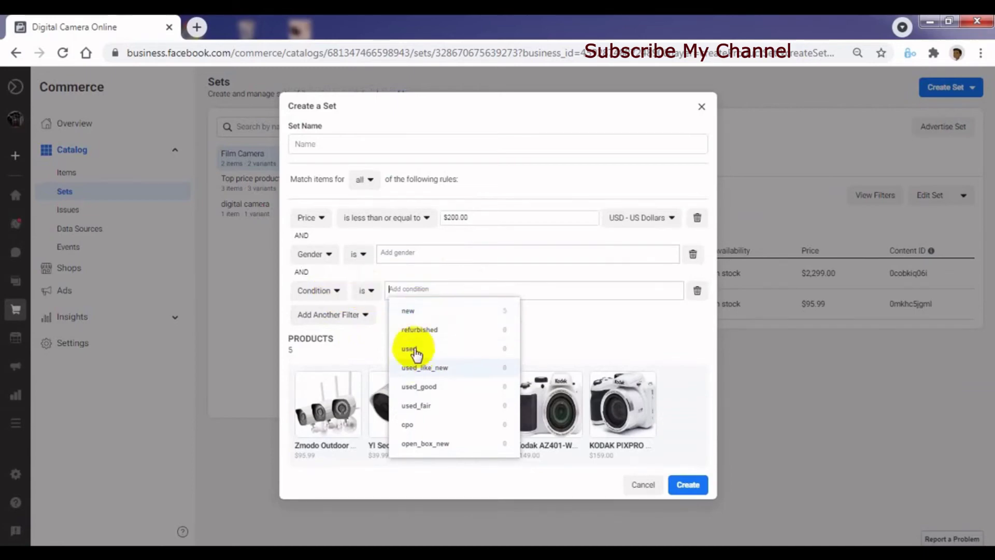
pyautogui.click(554, 328)
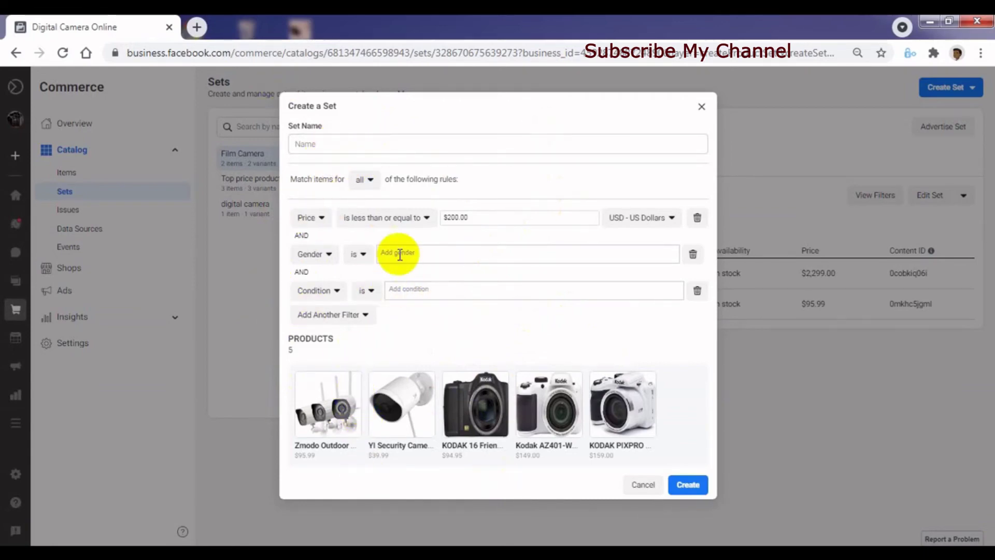
pyautogui.click(696, 289)
pyautogui.click(692, 269)
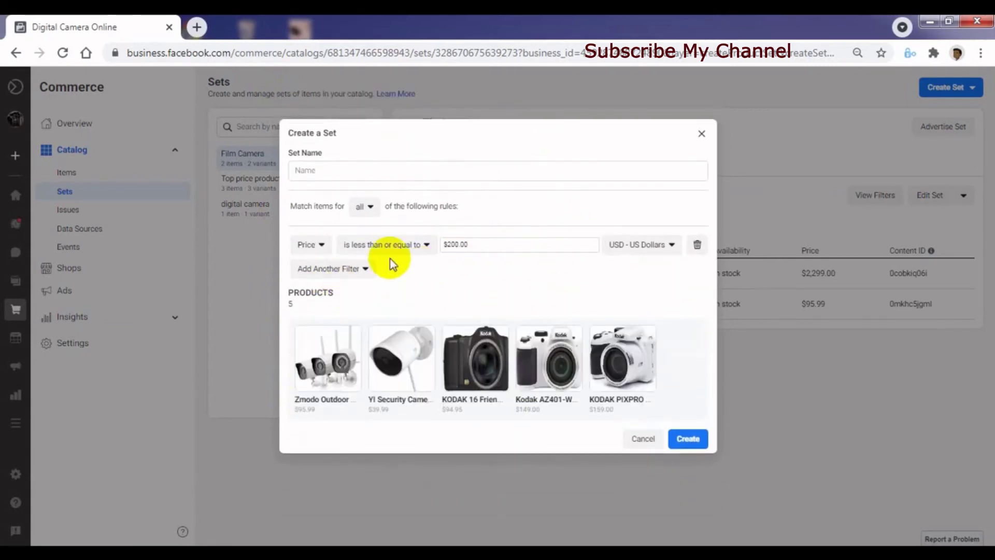
# - Set the price rule's condition to is greater than
pyautogui.click(417, 248)
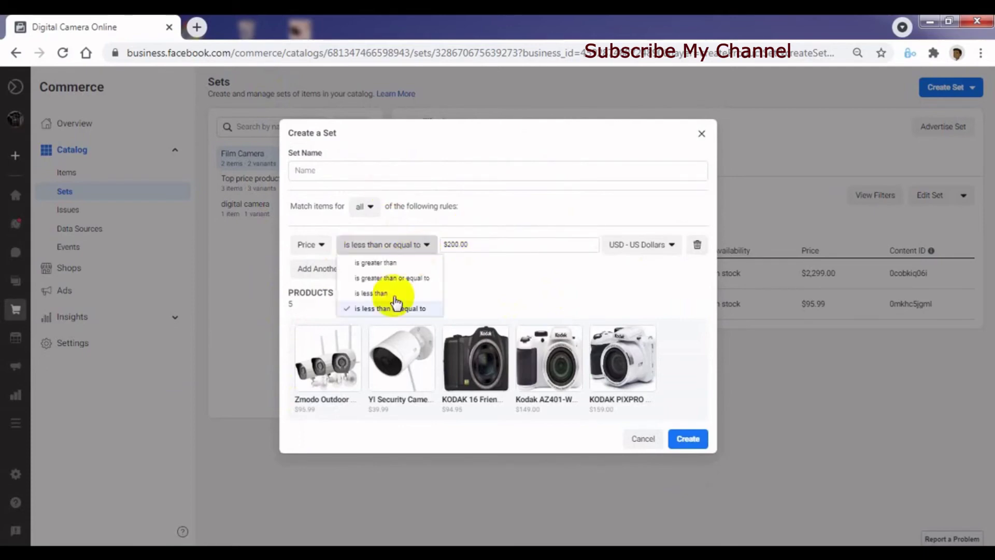
pyautogui.click(384, 263)
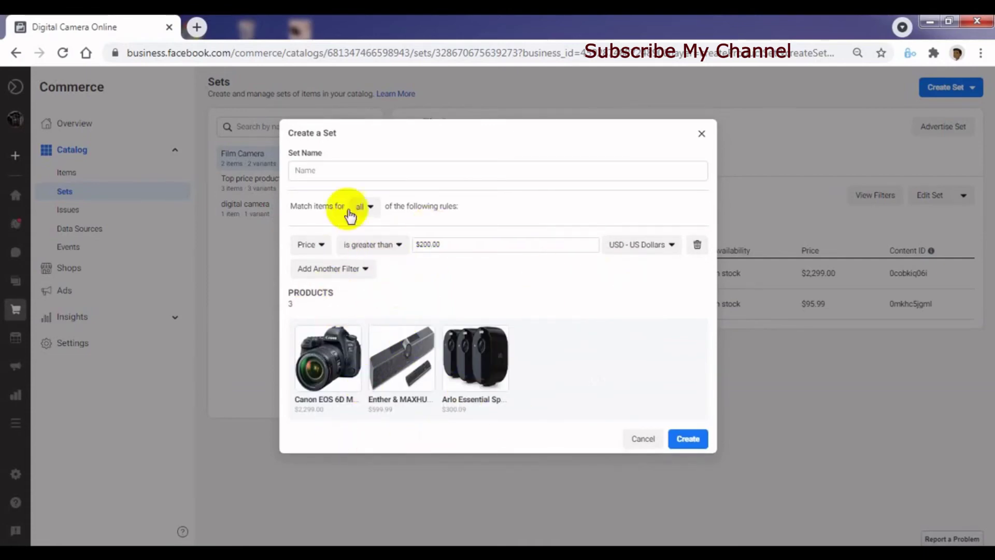
# - Name the set "Top price products (up $200)" and create it
pyautogui.click(306, 170)
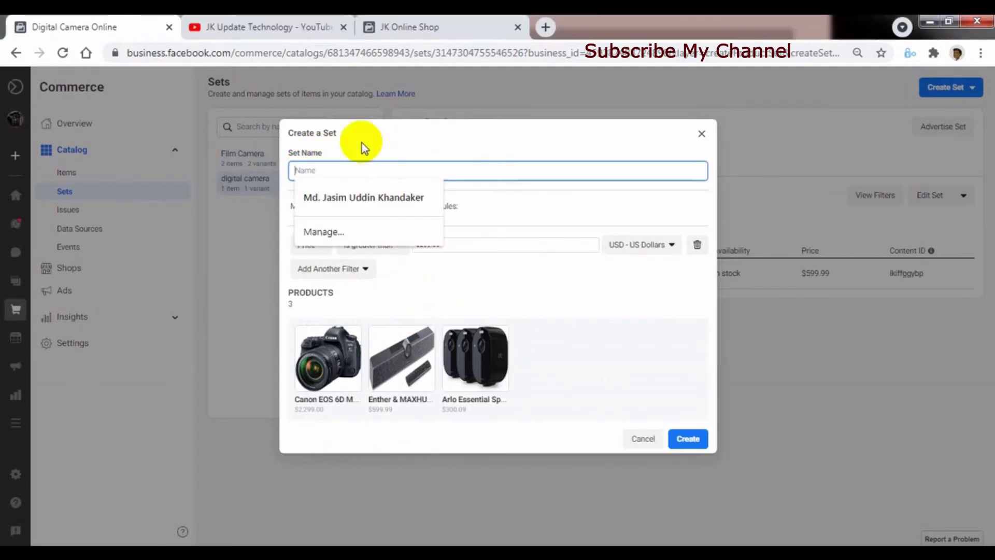
pyautogui.write('Top')
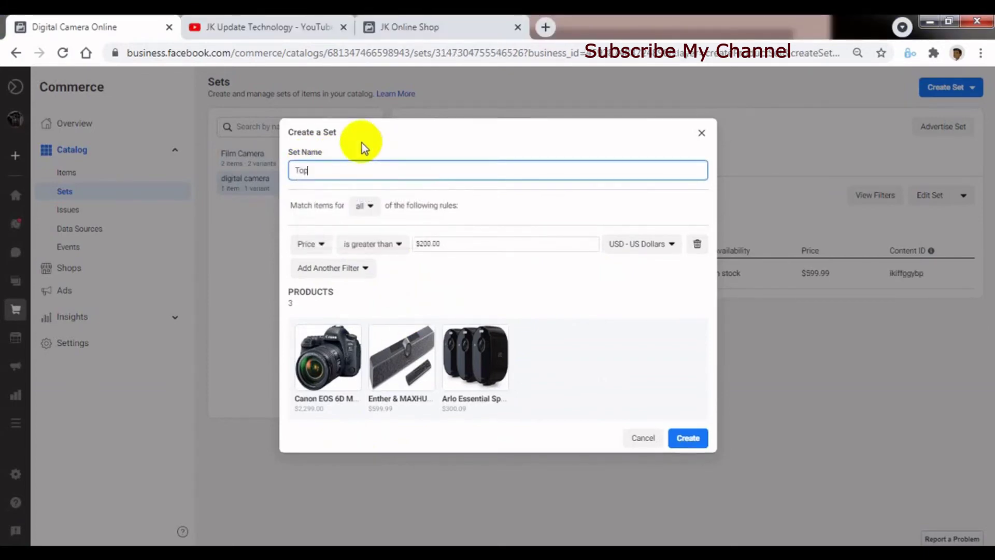
pyautogui.write(' pr')
pyautogui.write('ice')
pyautogui.write(' p')
pyautogui.write('roc')
pyautogui.write('ucts')
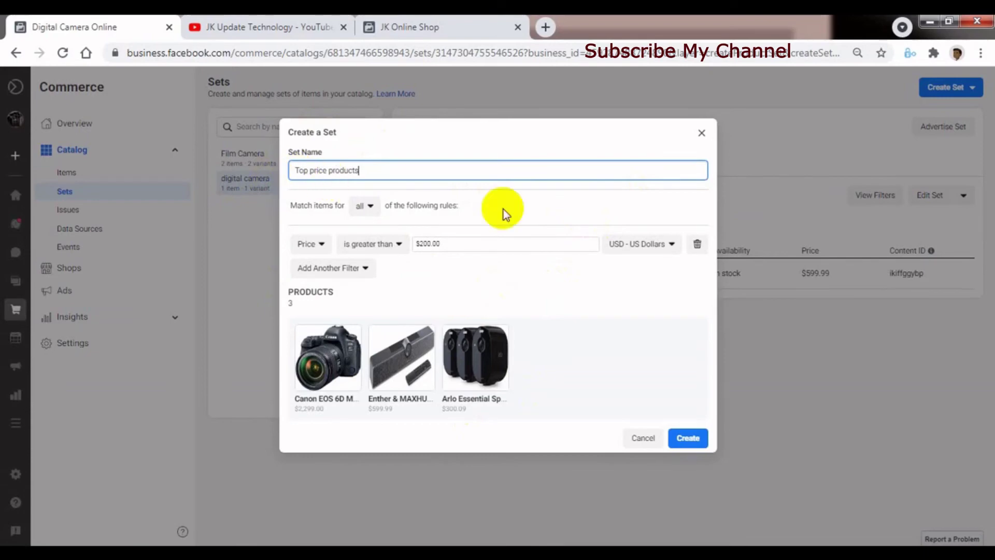
pyautogui.write('Top price products')
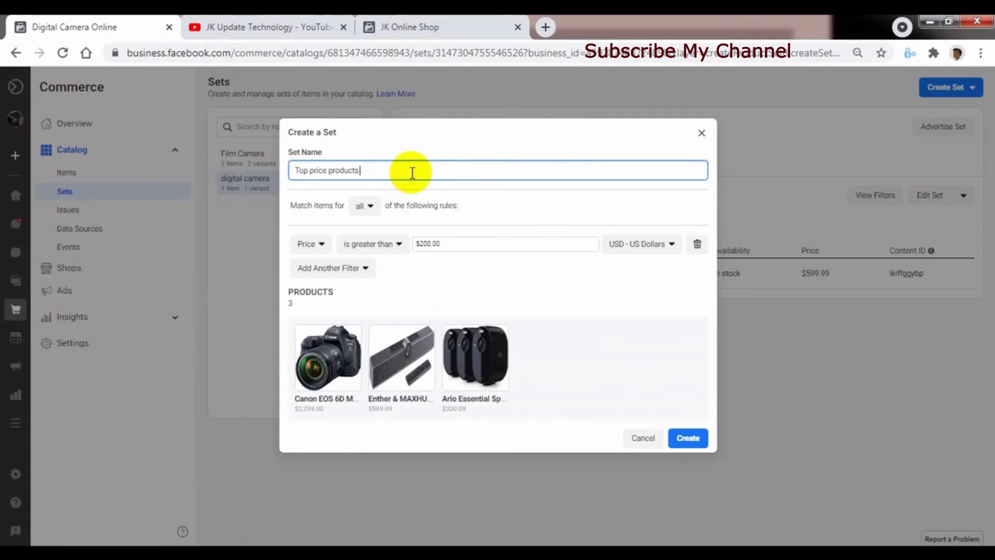
pyautogui.write('(up $200')
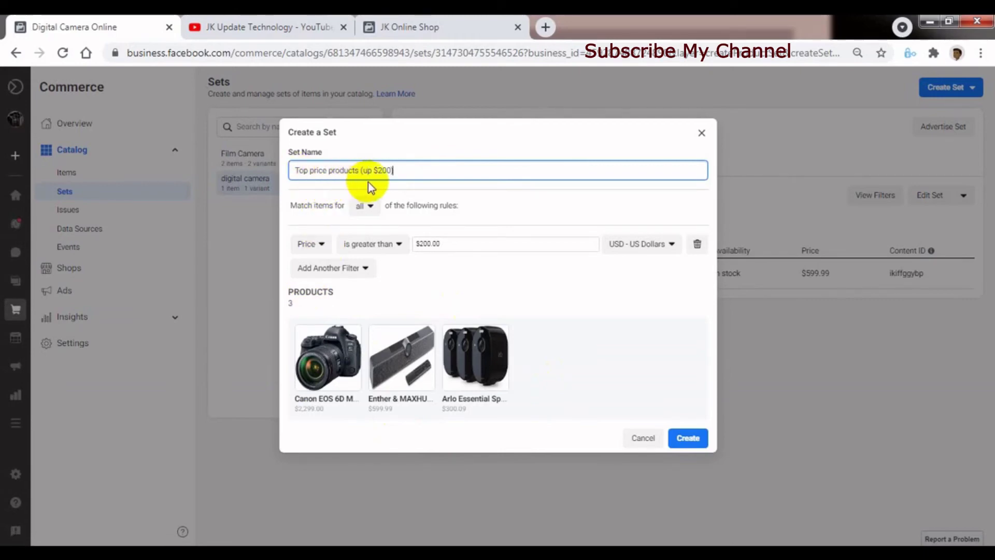
pyautogui.write(')')
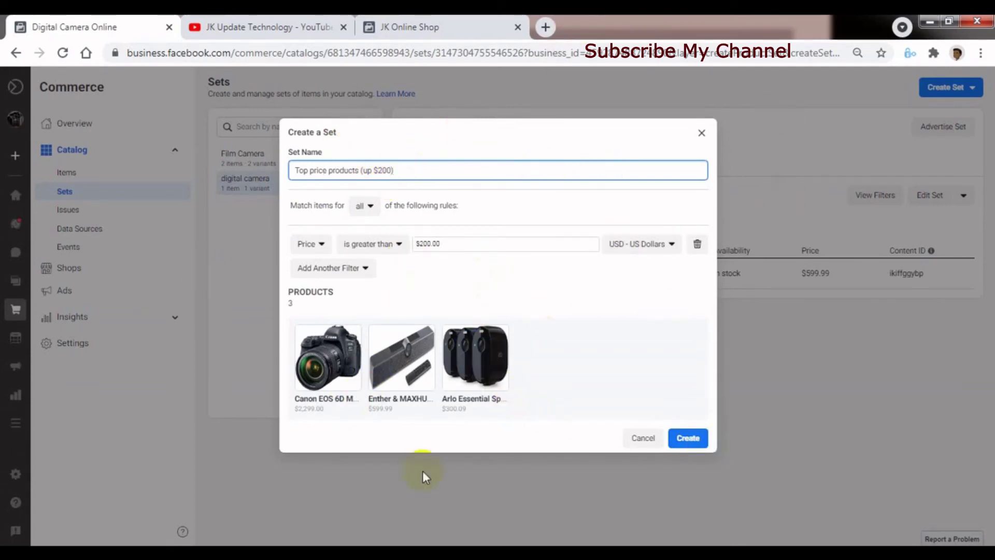
pyautogui.click(690, 440)
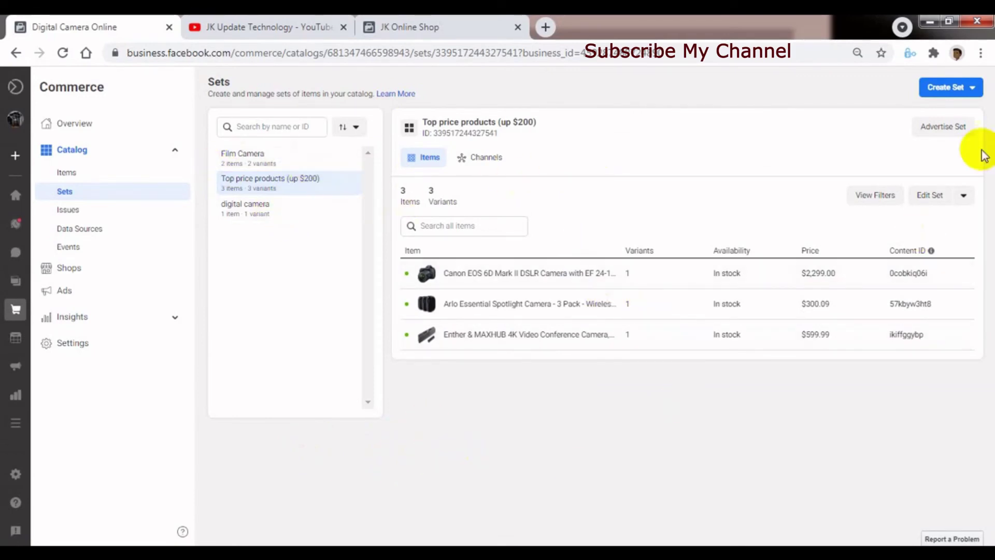
# - Open a new filter-based set, examine the available filter fields, and close it without creating anything
pyautogui.click(948, 87)
pyautogui.click(841, 115)
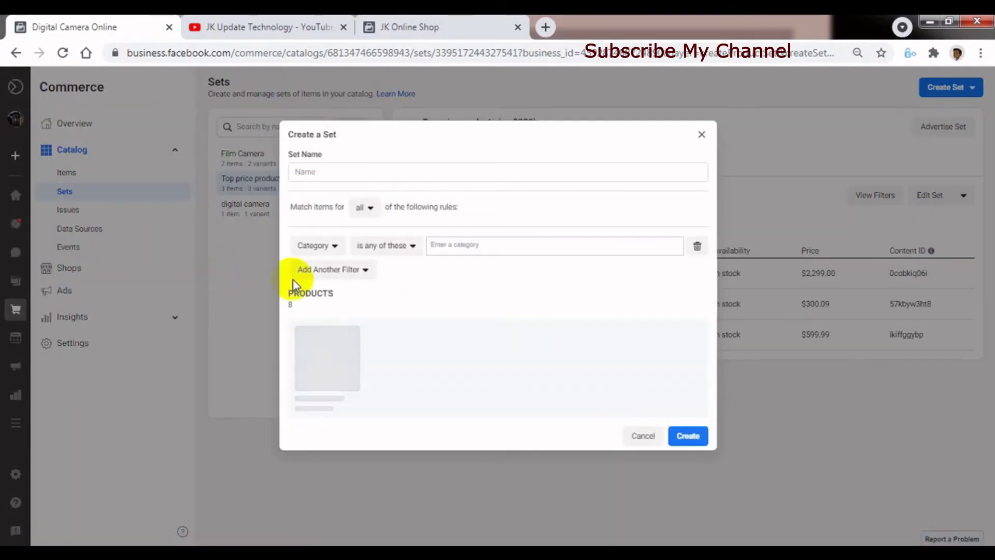
pyautogui.click(317, 245)
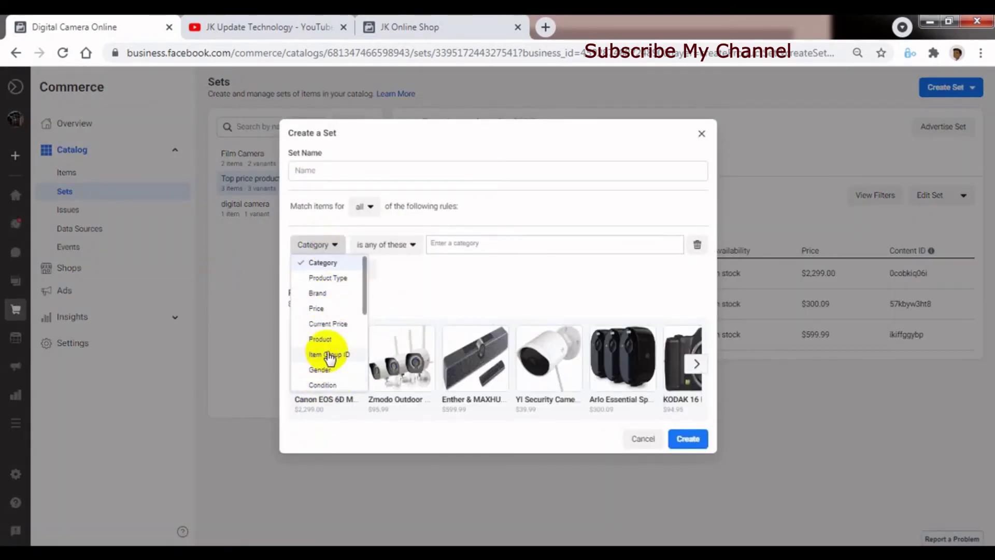
pyautogui.click(471, 288)
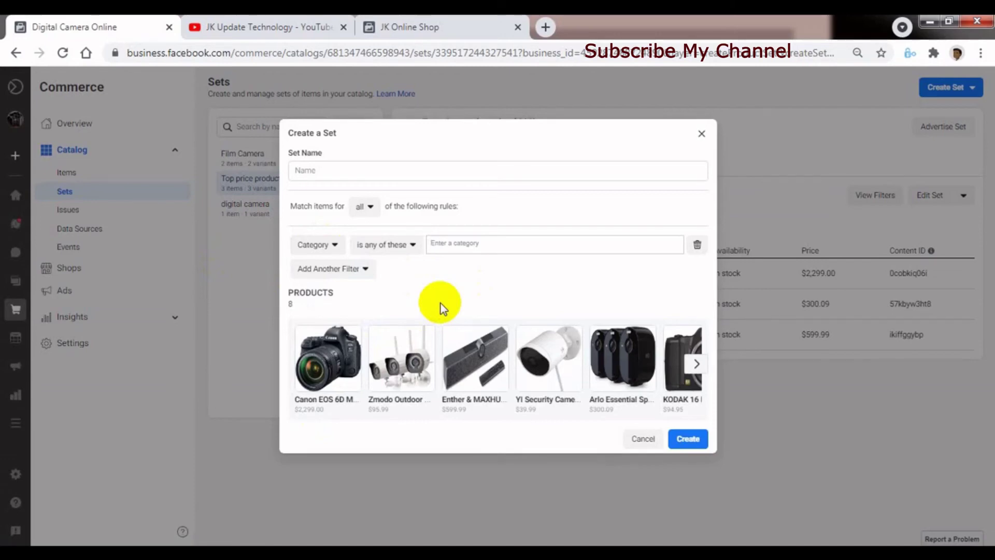
pyautogui.click(331, 245)
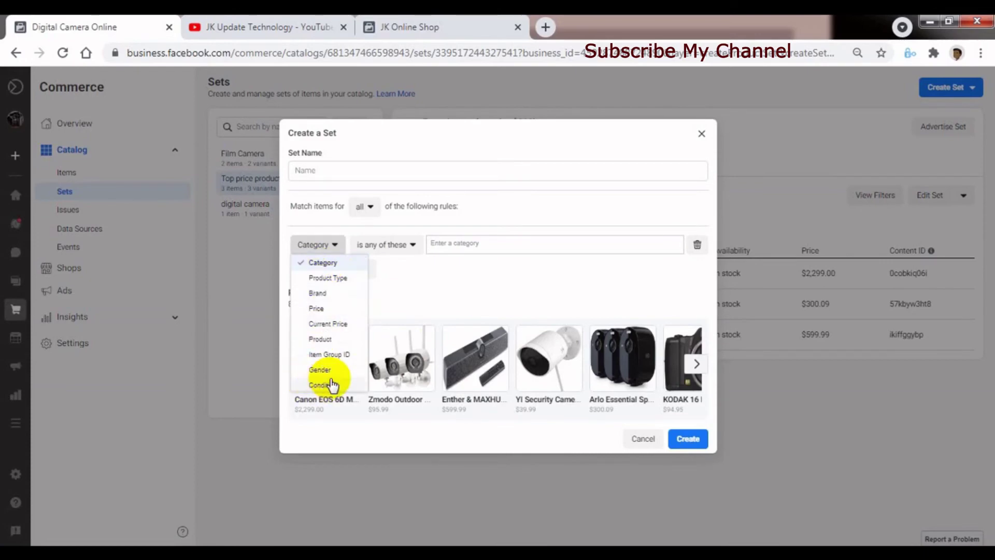
pyautogui.click(442, 293)
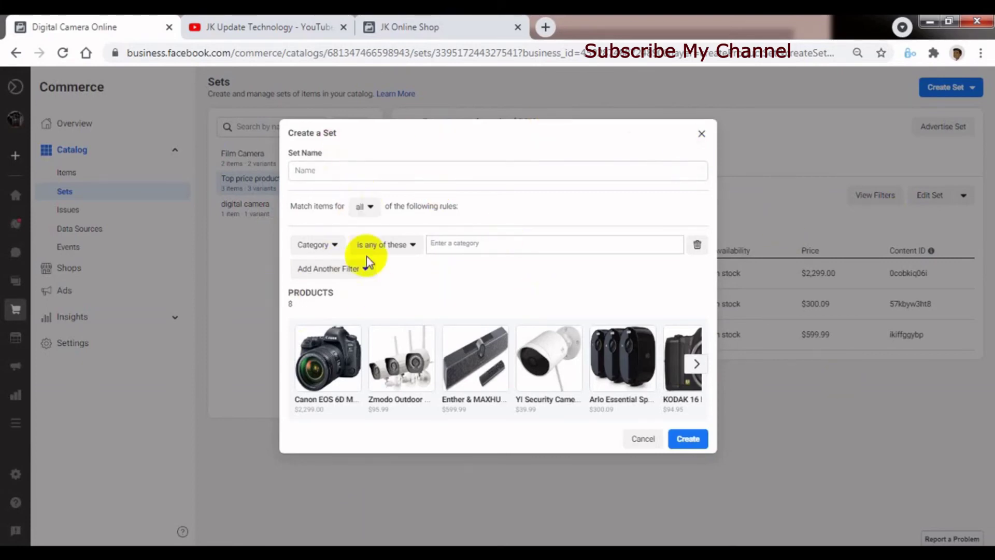
pyautogui.click(702, 134)
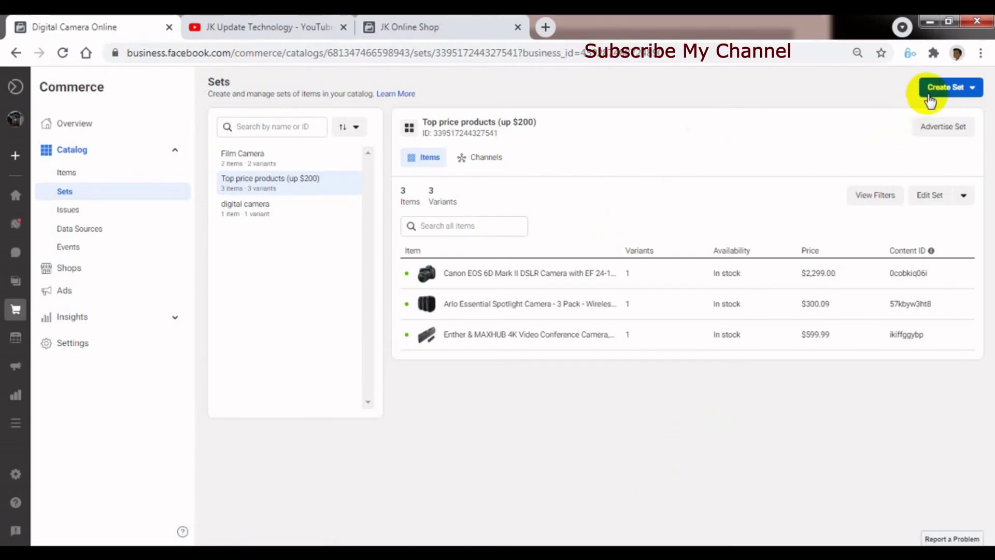
# - Start a manually selected set and include the Zmodo Outdoor Camera, YI Security Camera Outdoor and KODAK PIXPRO Astro Zoom items
pyautogui.click(943, 88)
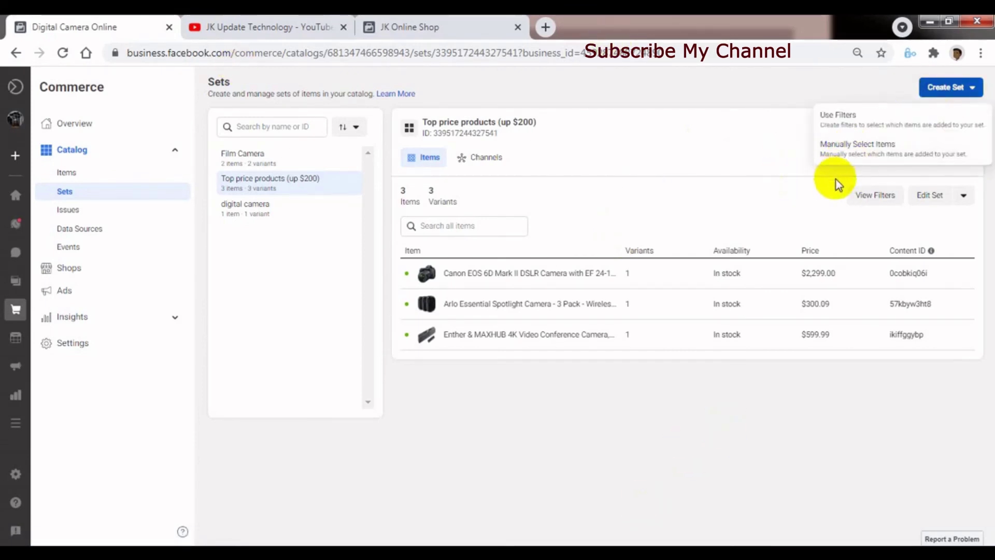
pyautogui.click(845, 150)
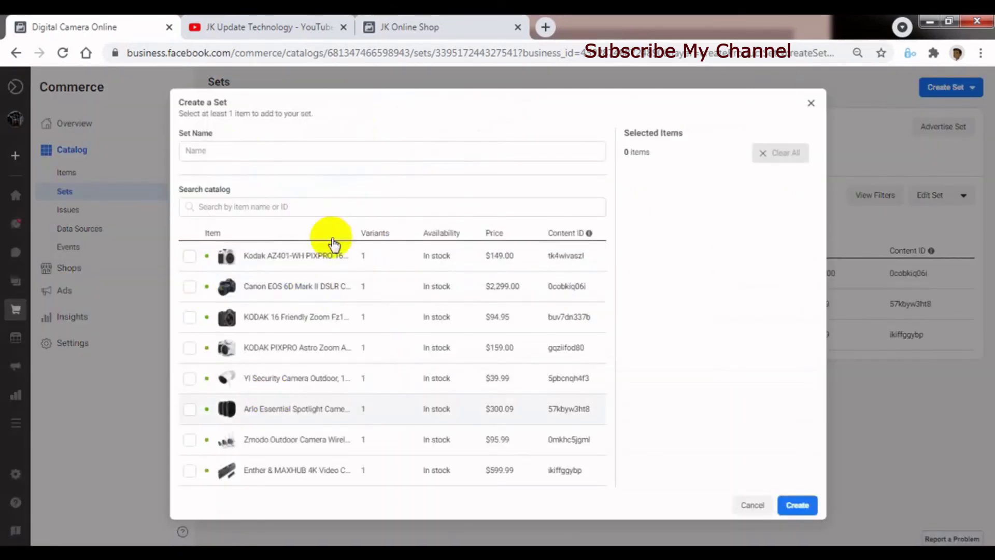
pyautogui.click(201, 151)
pyautogui.click(354, 112)
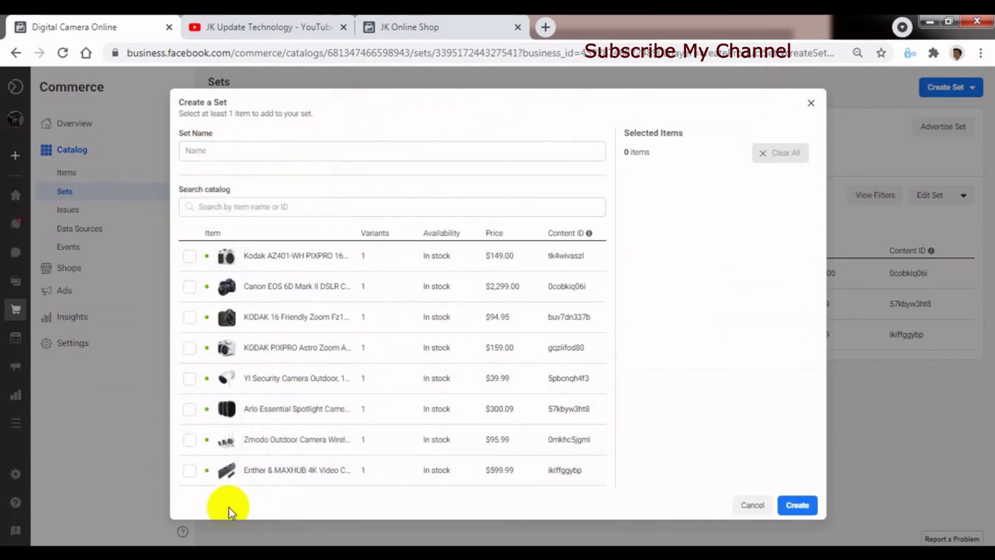
pyautogui.click(190, 439)
pyautogui.click(189, 378)
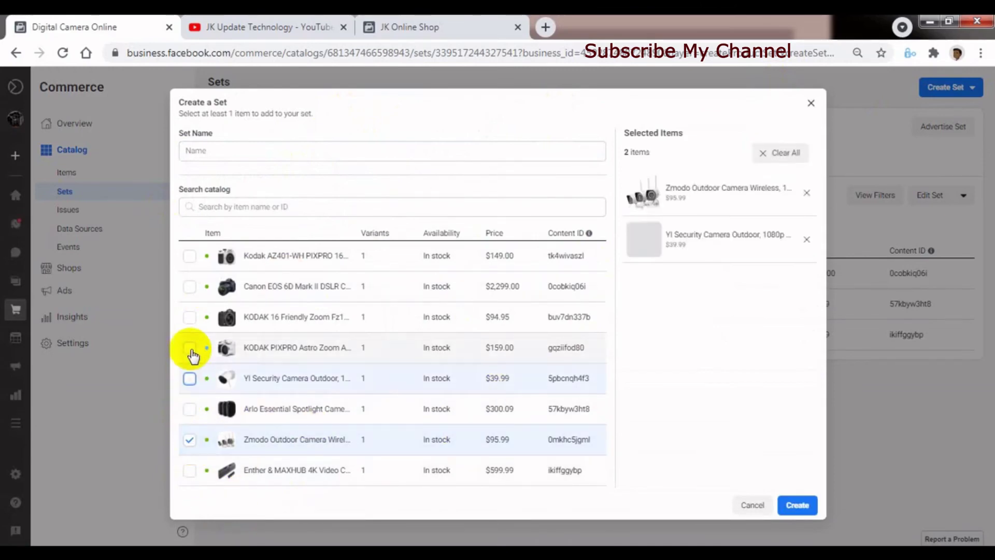
pyautogui.click(190, 348)
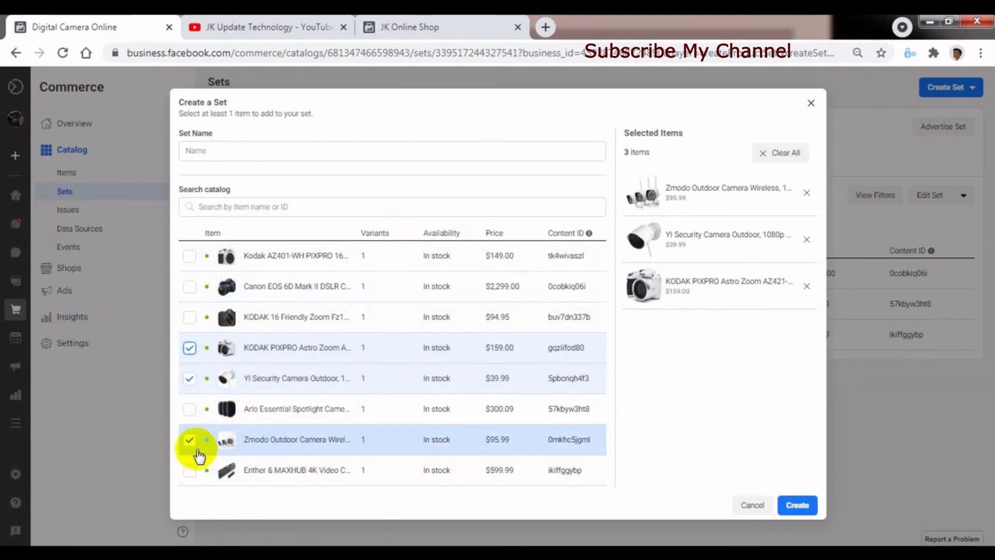
# - Name the manually selected set "best products" and create it
pyautogui.click(204, 151)
pyautogui.click(335, 115)
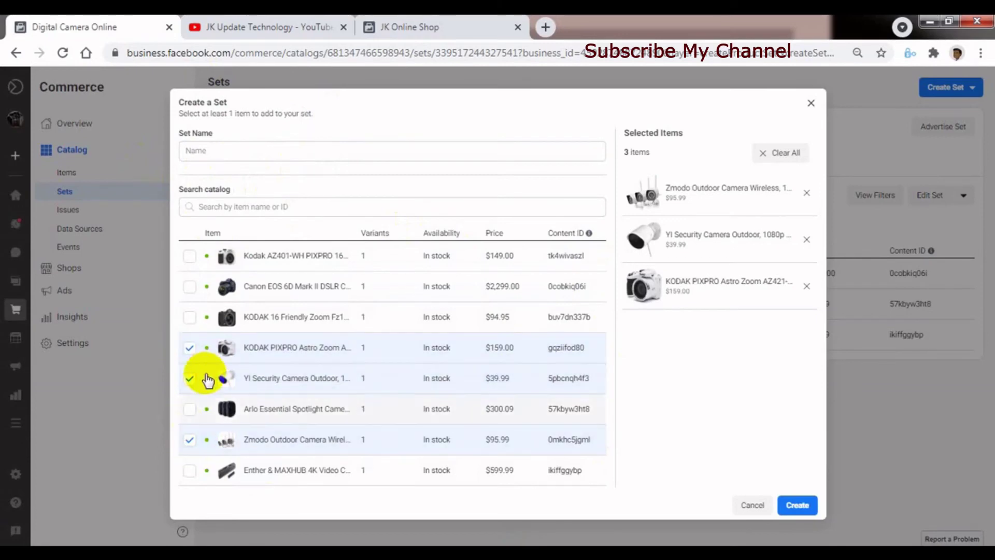
pyautogui.click(241, 151)
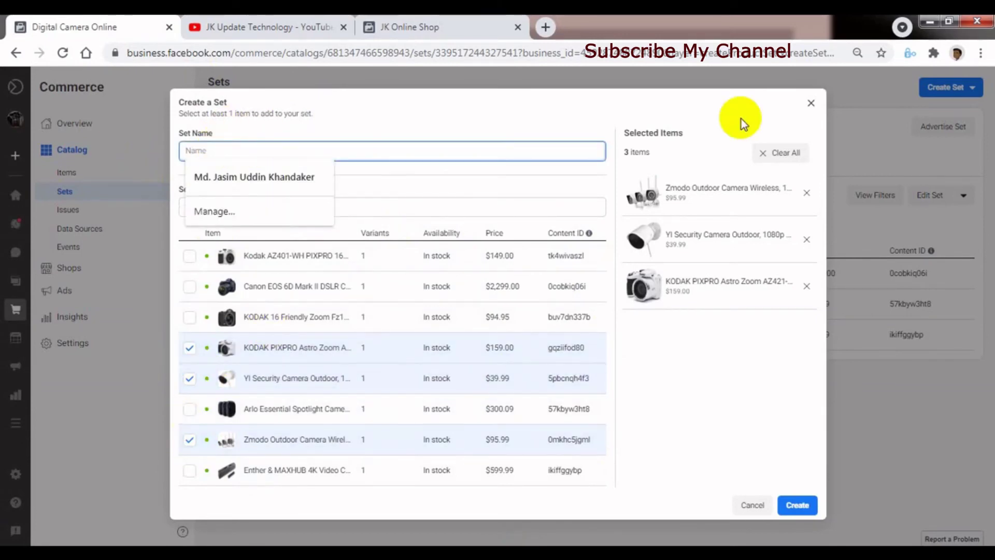
pyautogui.write('bd')
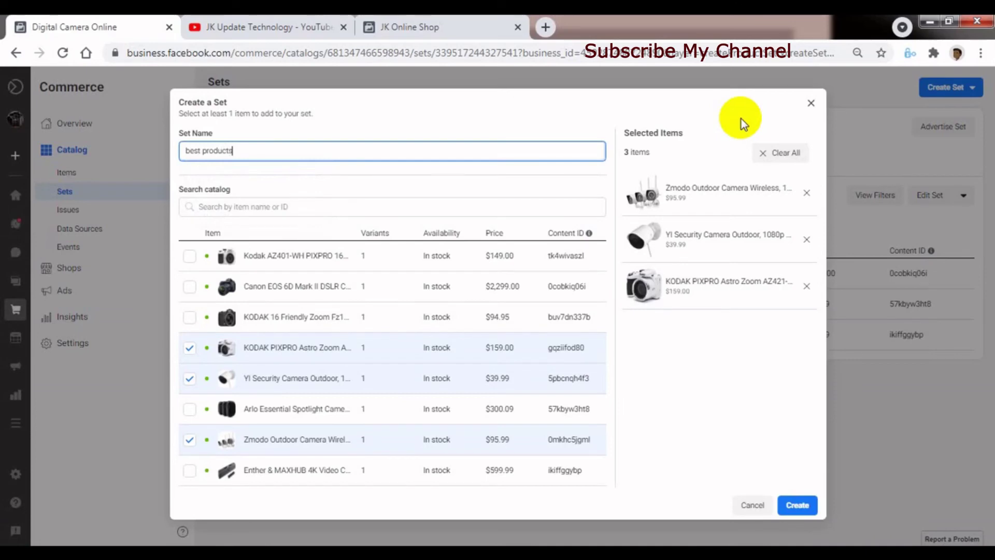
pyautogui.click(796, 508)
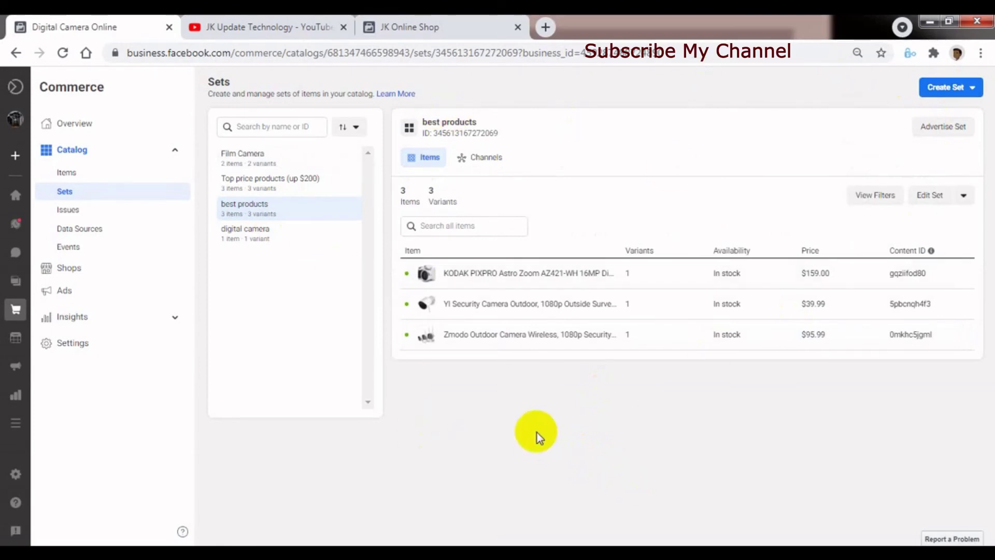
# - Review the catalog's item list, and examine the digital camera set's filter rules without changing them
pyautogui.click(66, 173)
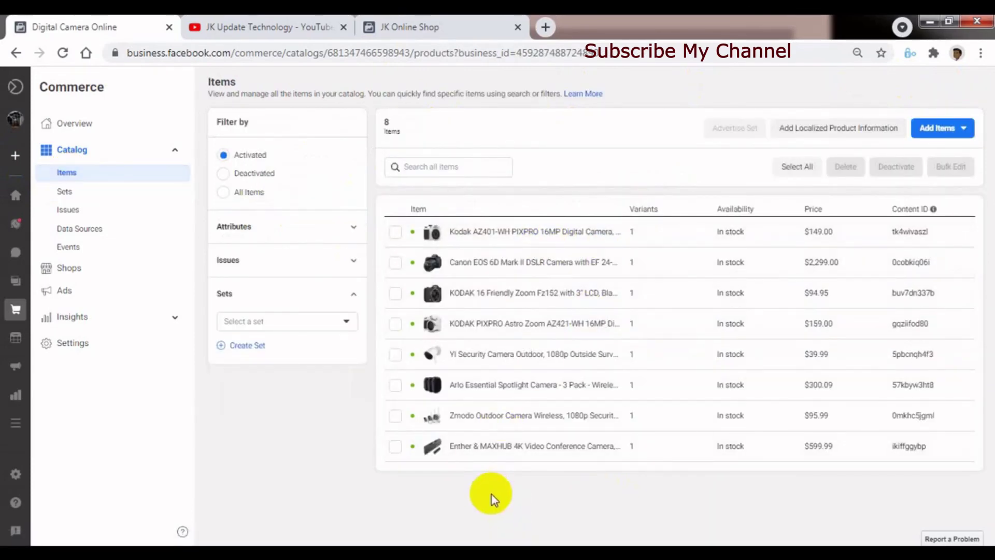
pyautogui.click(81, 192)
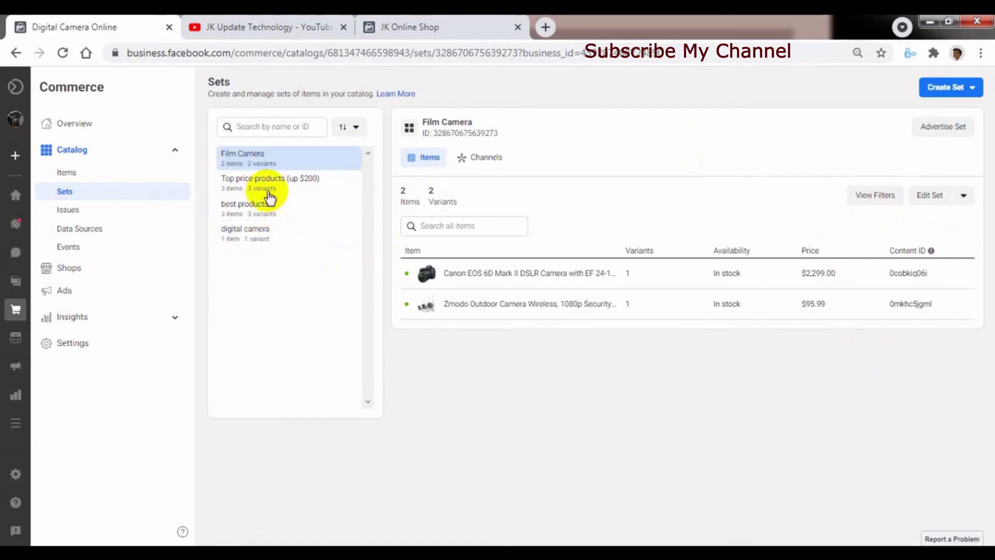
pyautogui.click(256, 248)
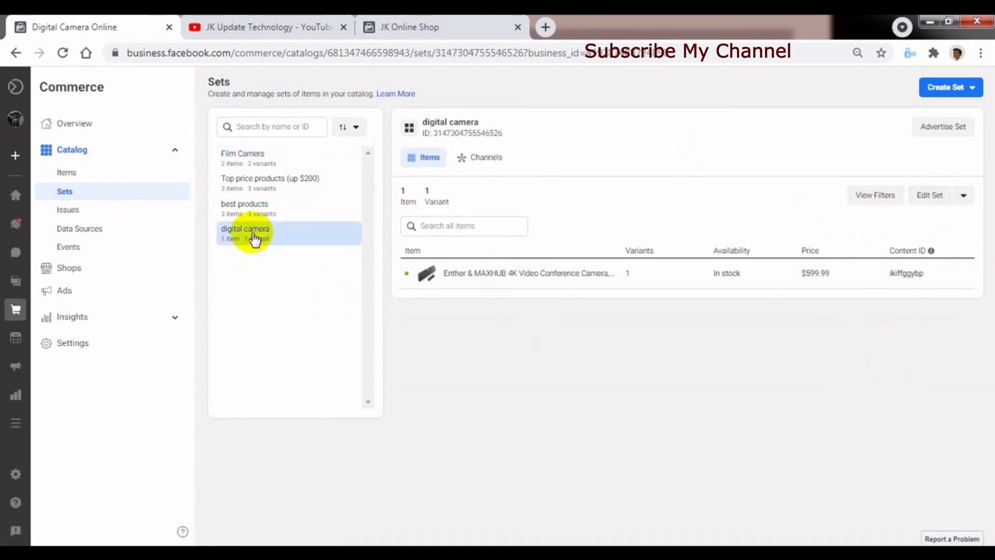
pyautogui.click(927, 201)
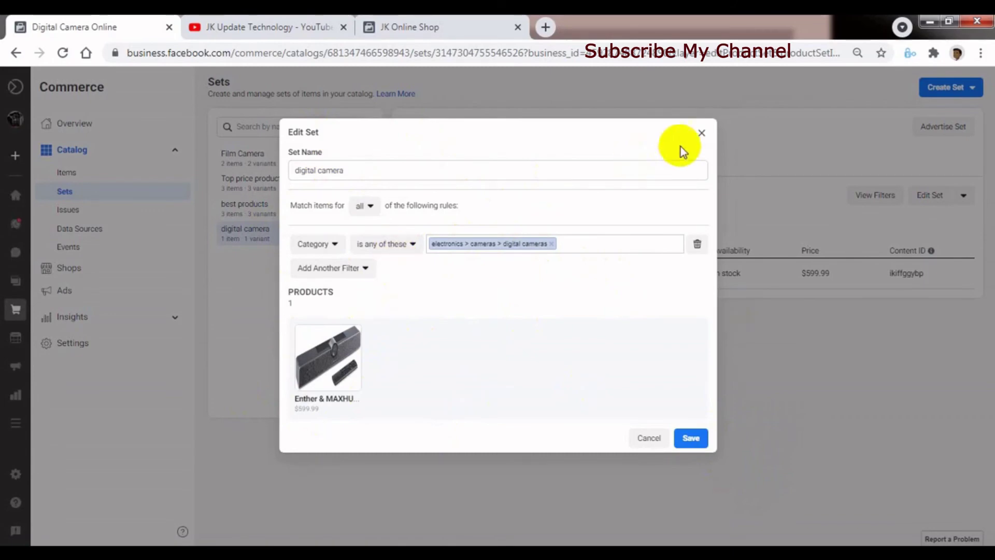
pyautogui.click(701, 133)
pyautogui.click(583, 251)
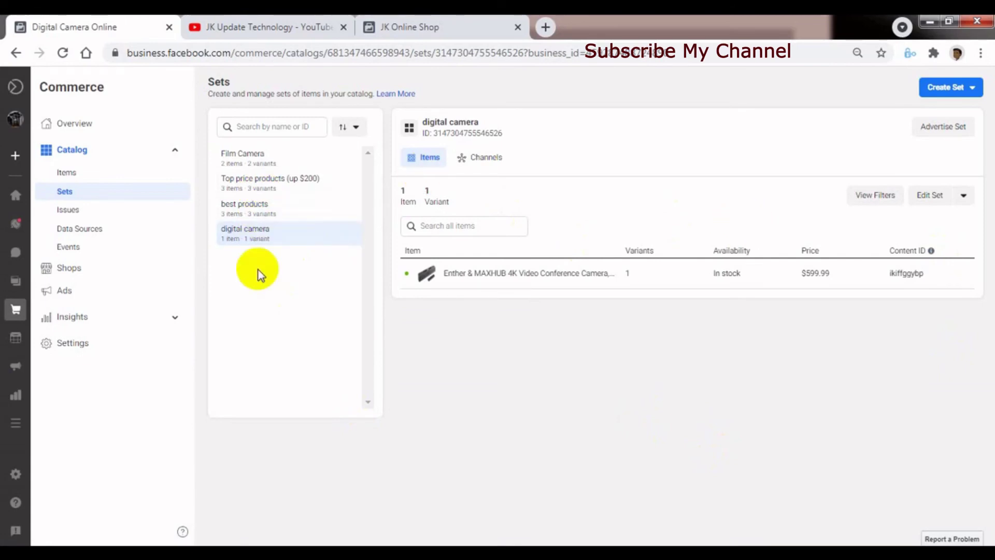
# - Delete the "best products" set from the catalog
pyautogui.click(254, 214)
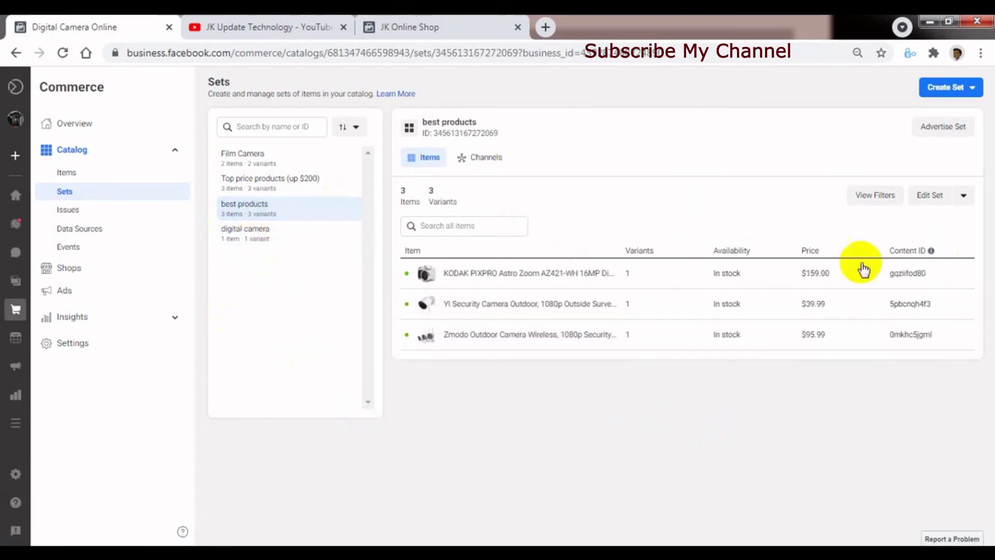
pyautogui.click(965, 202)
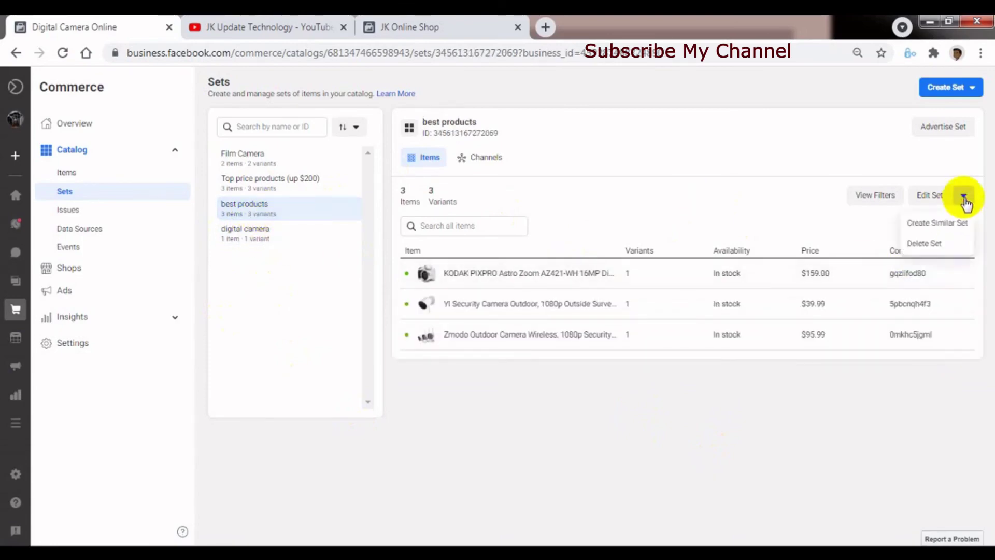
pyautogui.click(925, 243)
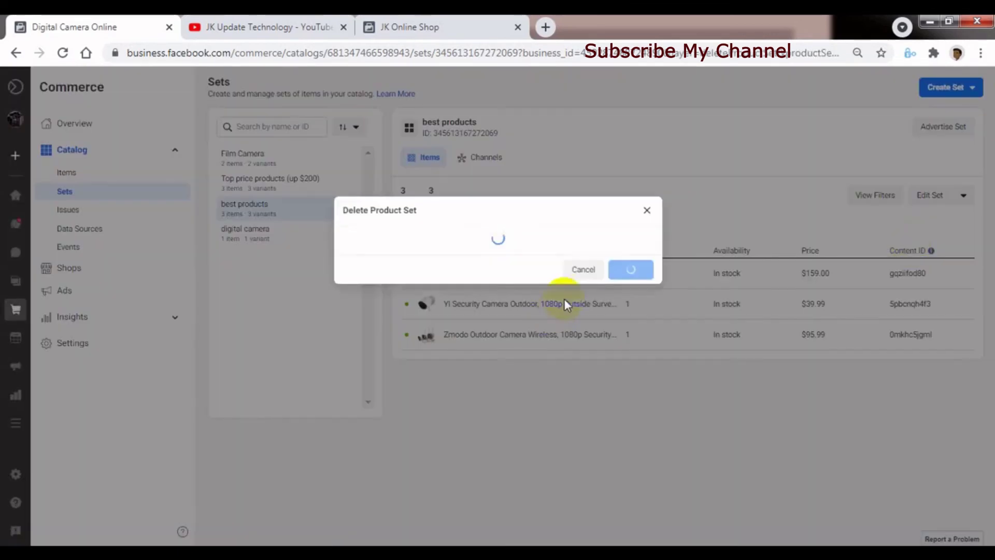
pyautogui.click(633, 259)
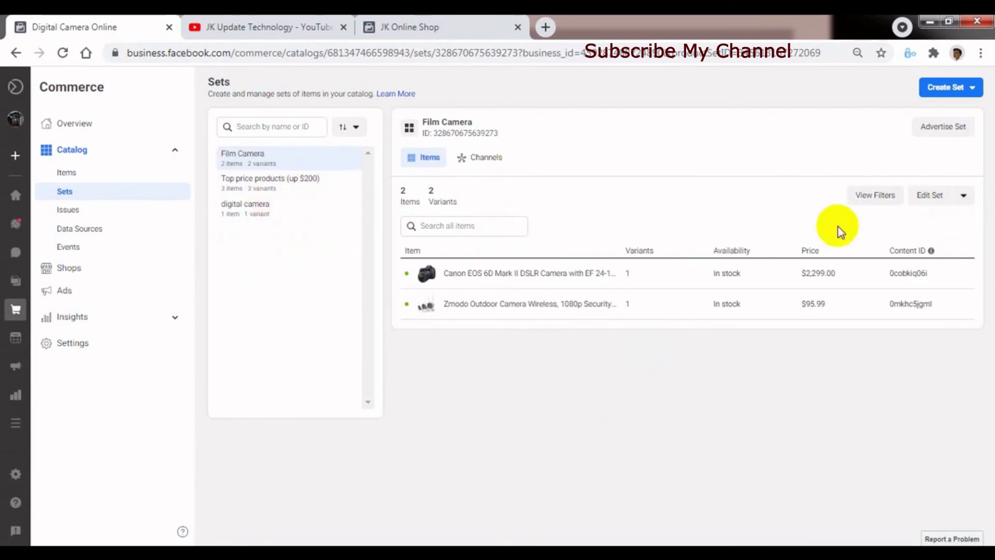
# - Examine the additional set actions available for the Film Camera and digital camera sets
pyautogui.click(962, 197)
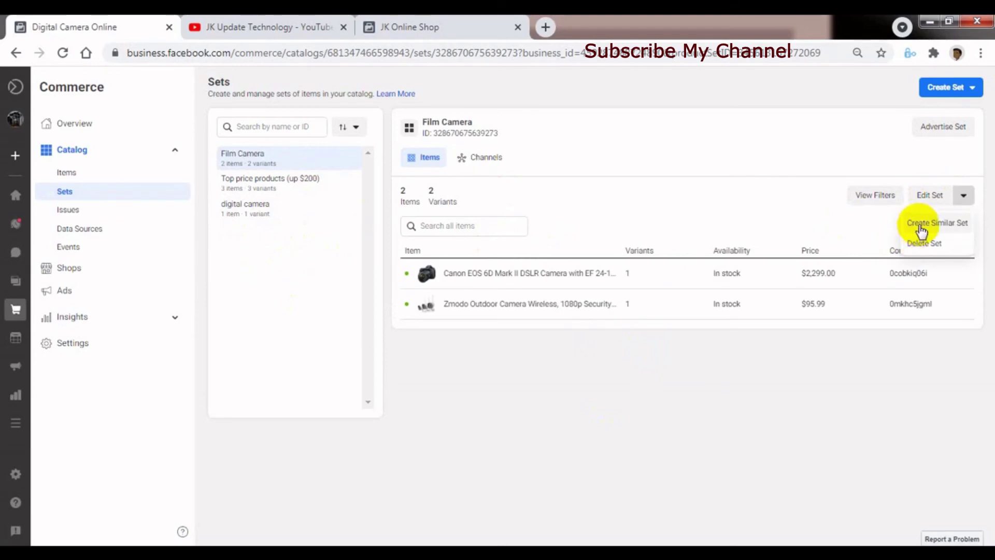
pyautogui.click(669, 176)
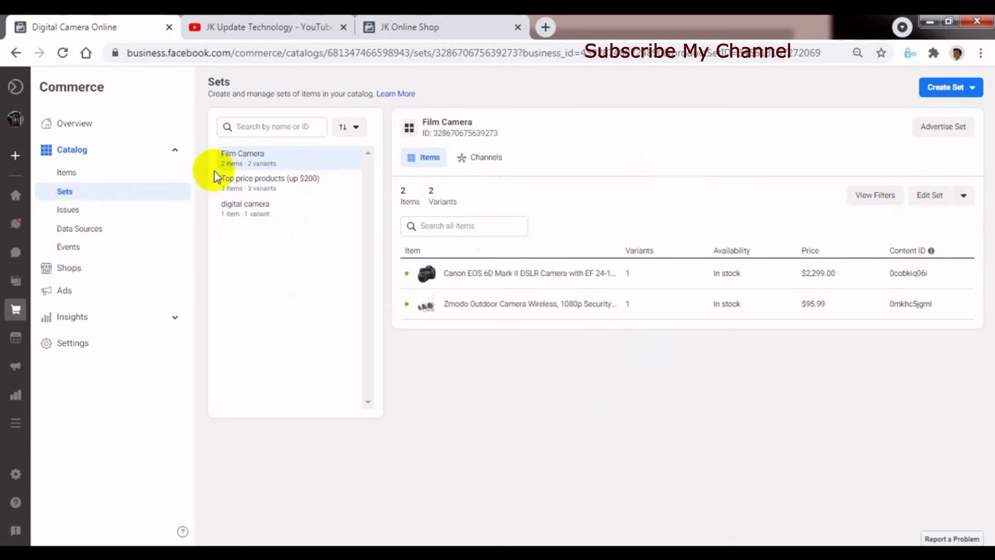
pyautogui.click(250, 215)
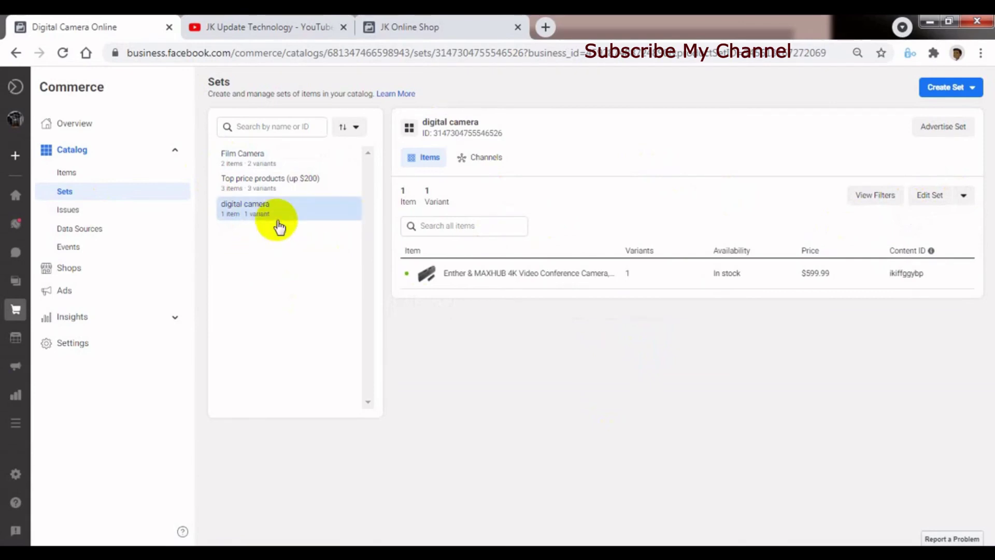
pyautogui.click(964, 196)
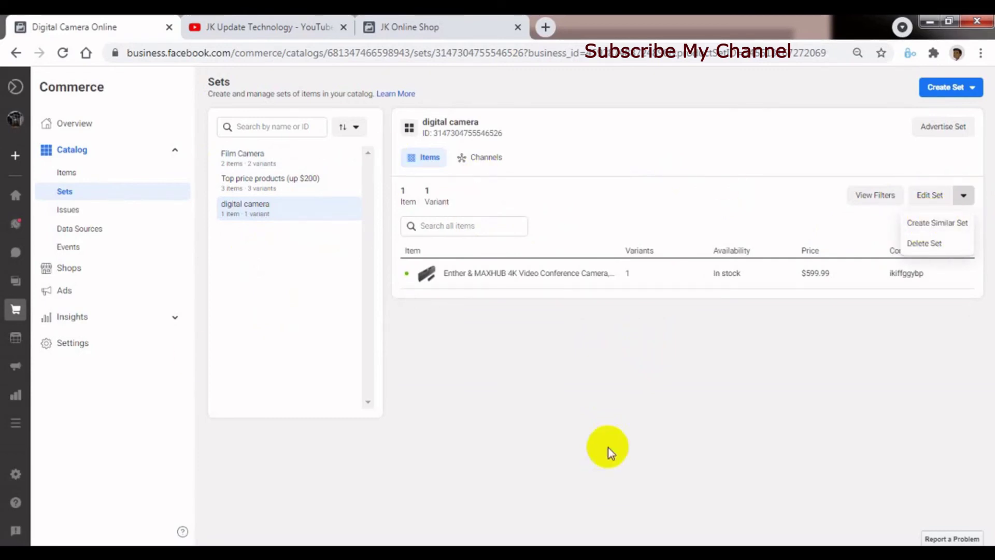
pyautogui.click(583, 399)
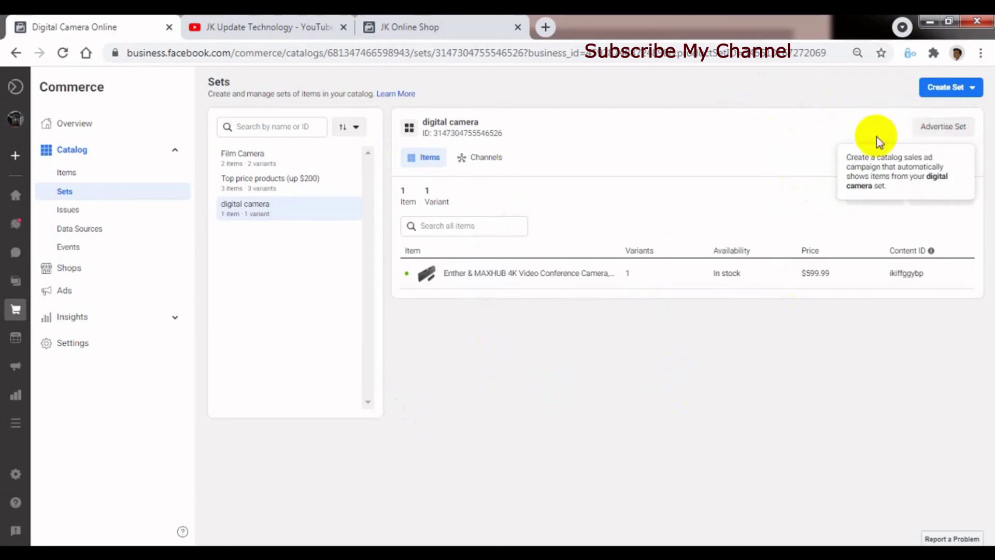
# - Start a catalog sales ad for the digital camera set using the Digital Camera Online page
pyautogui.click(933, 130)
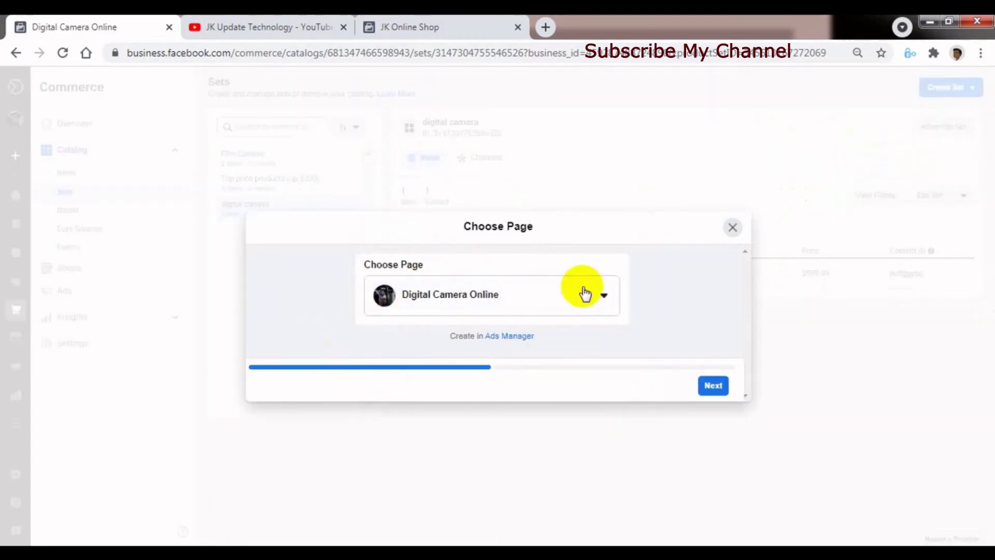
pyautogui.click(606, 300)
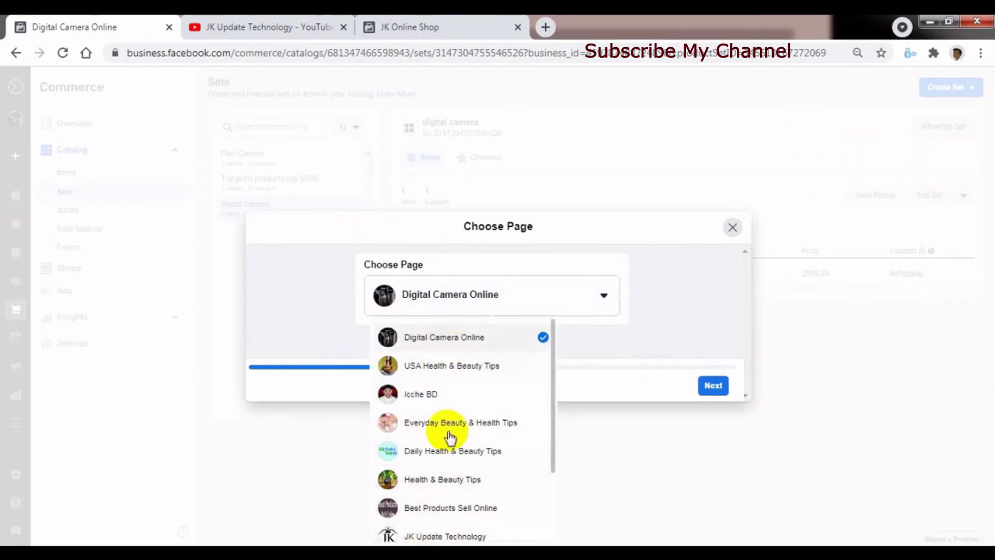
pyautogui.click(294, 234)
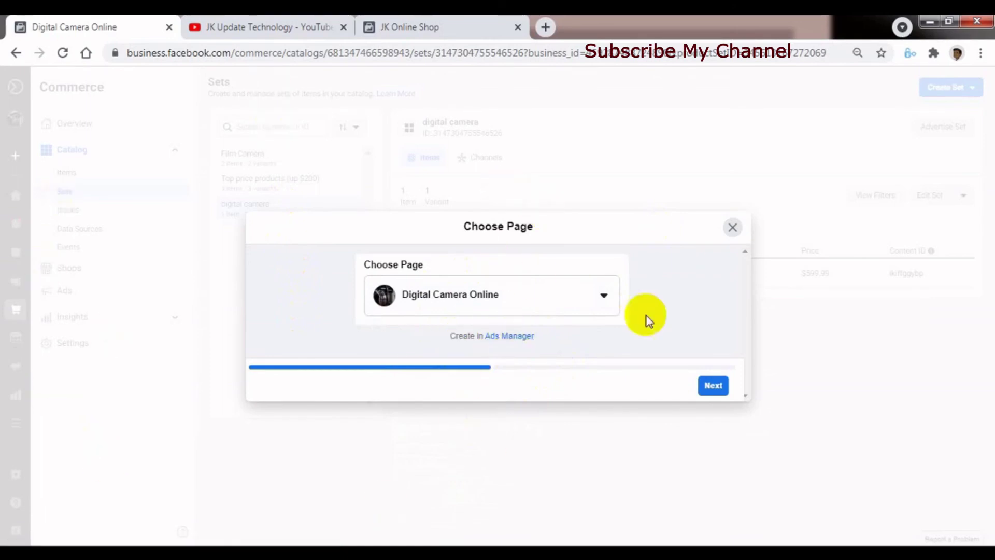
pyautogui.click(714, 386)
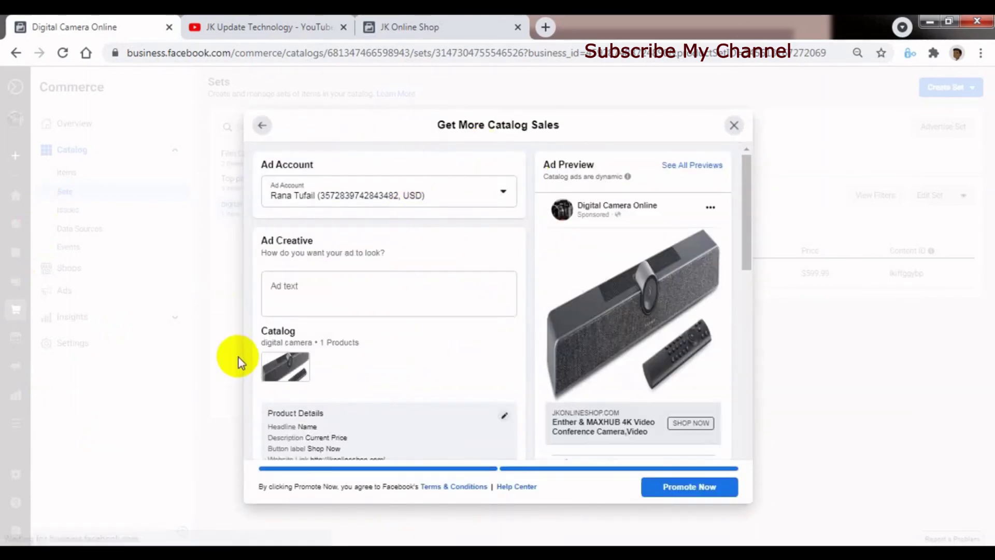
# - Examine the ad's creative, audience, duration, daily budget and placement settings
pyautogui.click(292, 356)
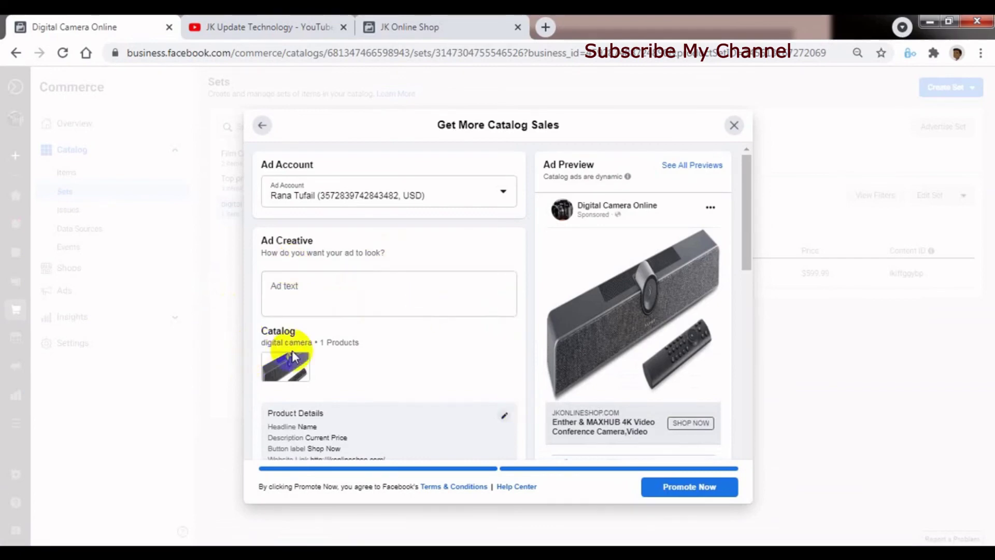
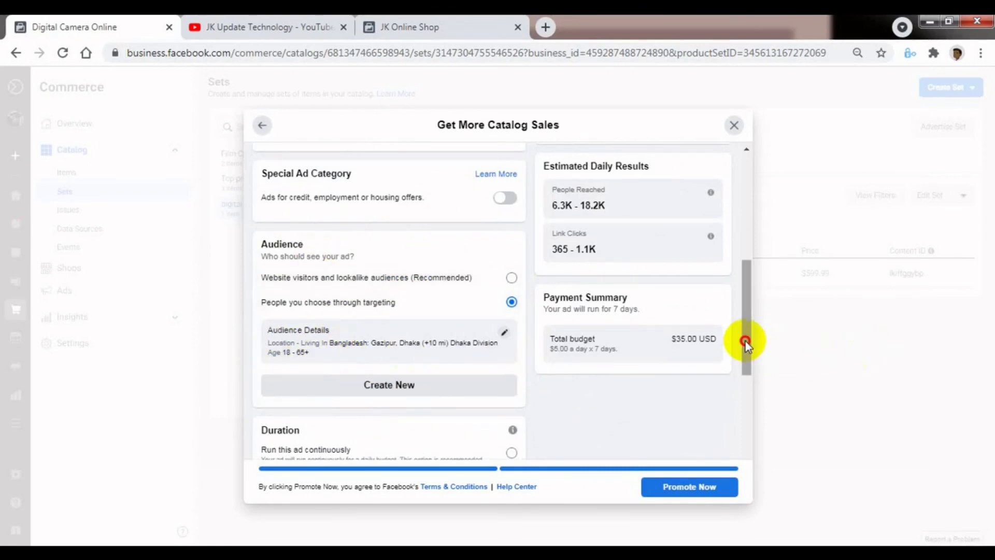
pyautogui.moveTo(745, 342); pyautogui.dragTo(745, 394)
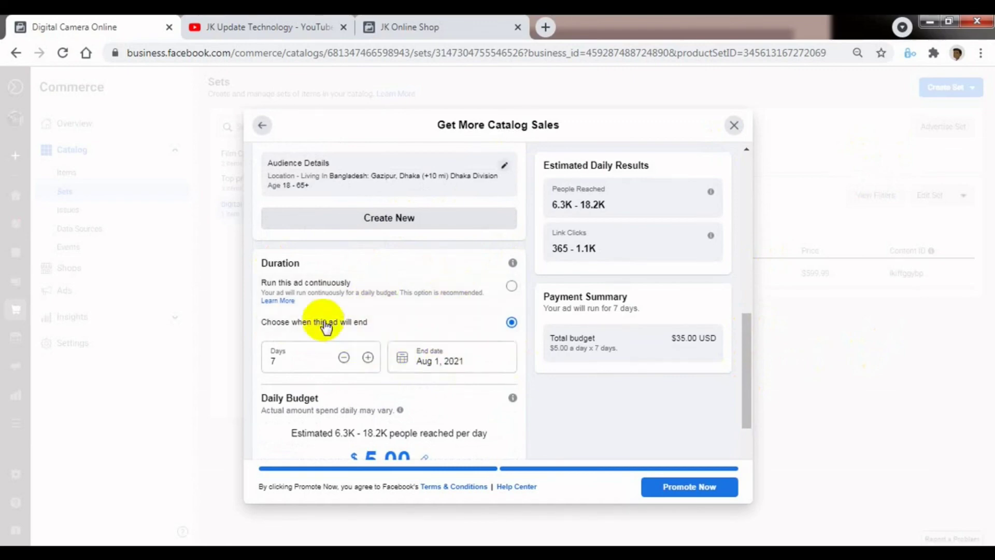
pyautogui.scroll(-3, 744, 404)
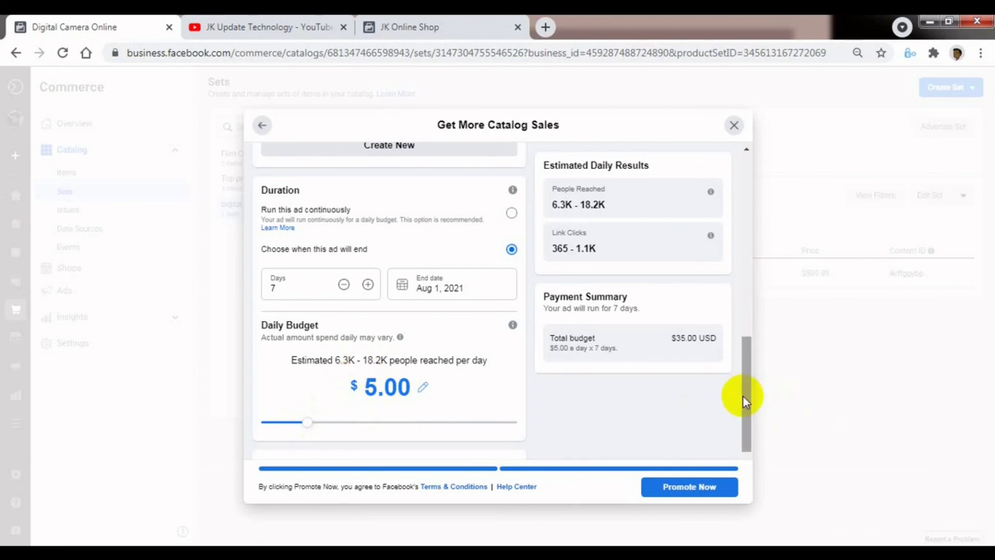
pyautogui.moveTo(743, 396); pyautogui.dragTo(739, 440)
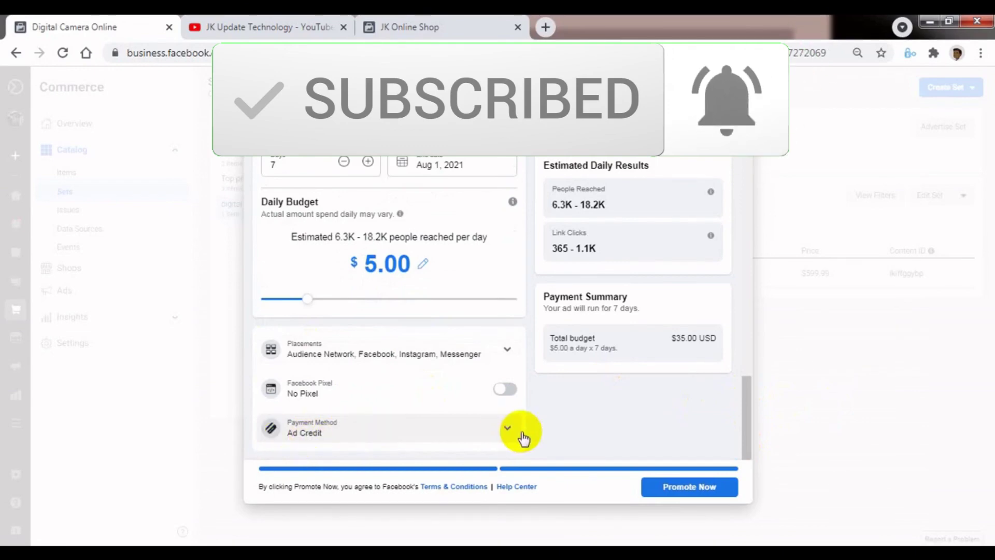
# - Examine the ad's payment method details and the available payment options, and close them without changing anything
pyautogui.click(503, 435)
pyautogui.scroll(-2, 746, 446)
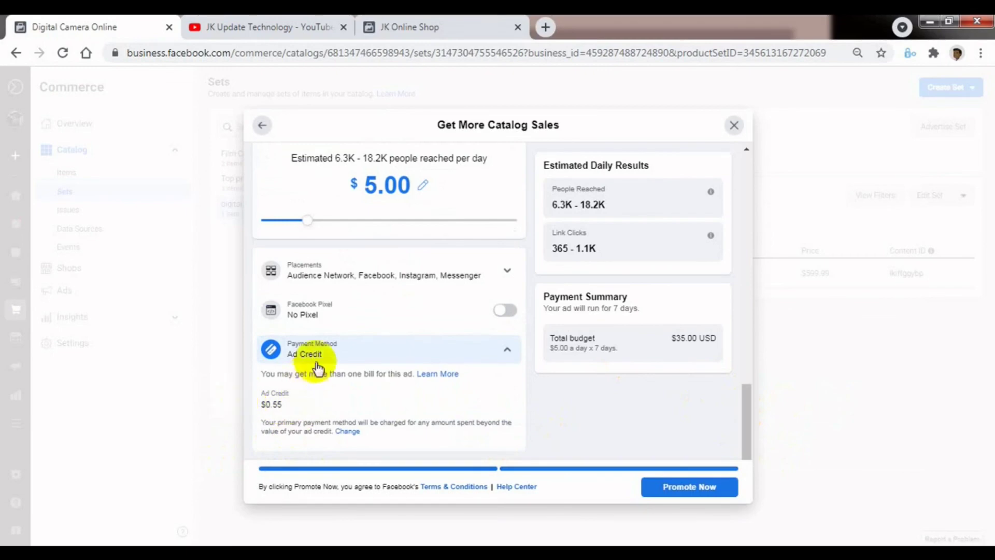
pyautogui.click(348, 432)
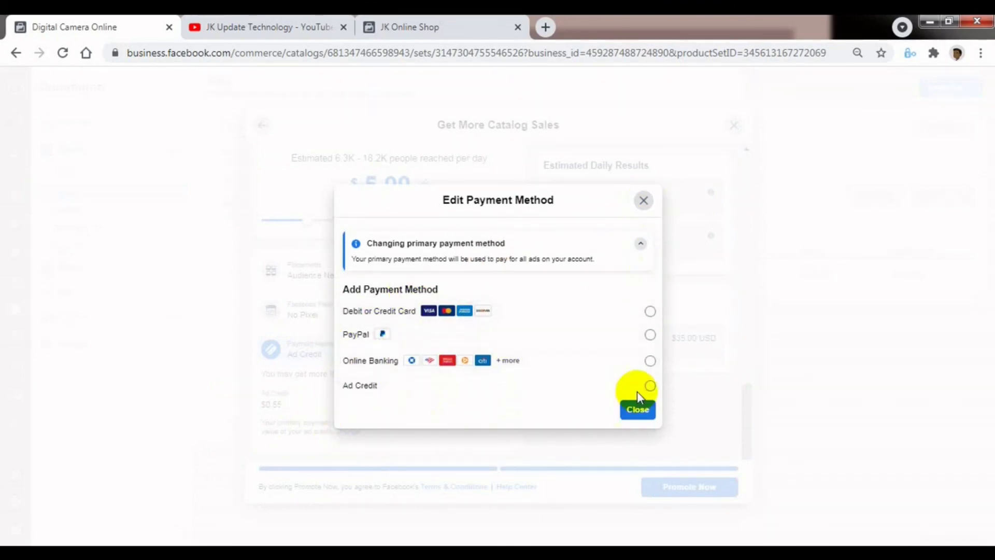
pyautogui.click(645, 201)
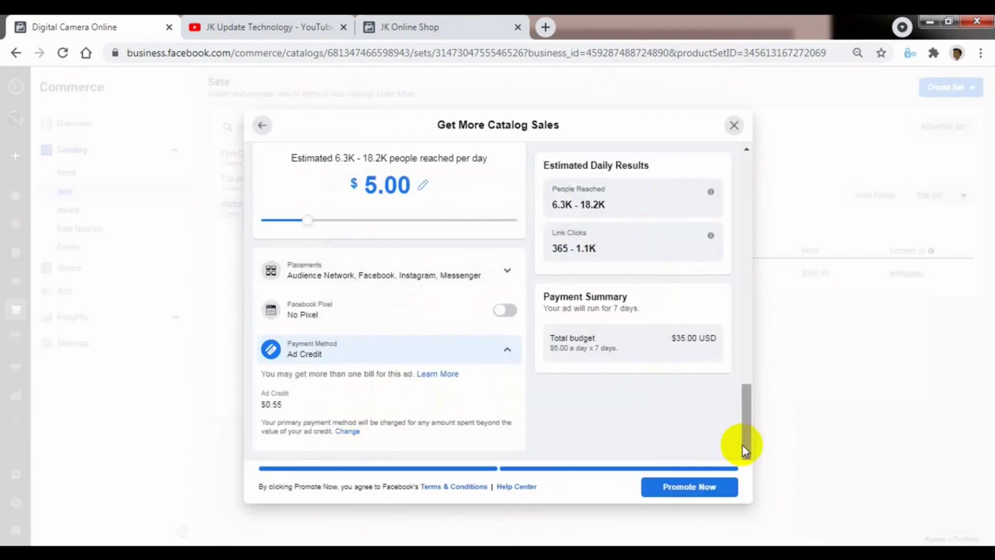
# - Review the digital camera ad's preview, creative, audience, duration, estimated results and payment summary, and close the ad setup without promoting it
pyautogui.moveTo(744, 444); pyautogui.dragTo(744, 203)
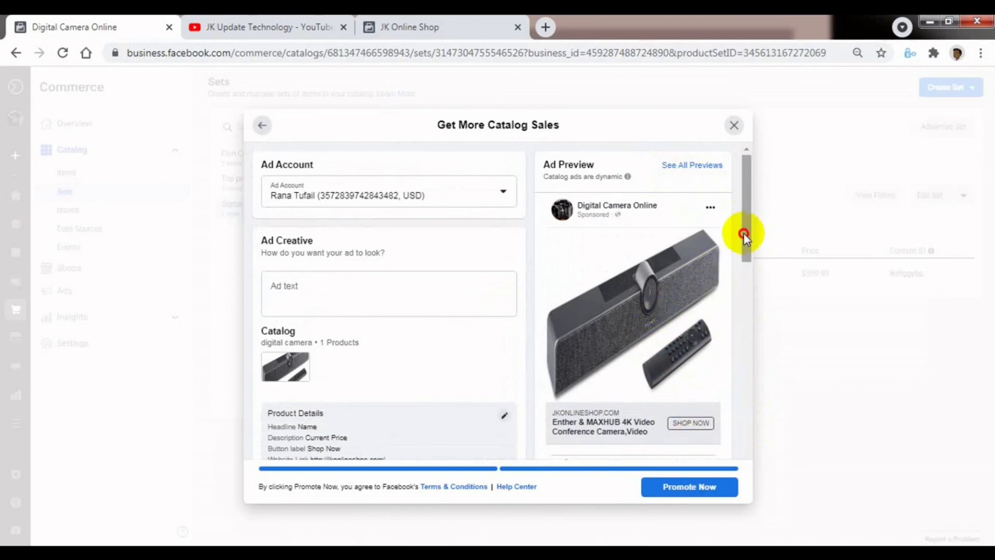
pyautogui.moveTo(744, 231); pyautogui.dragTo(745, 260)
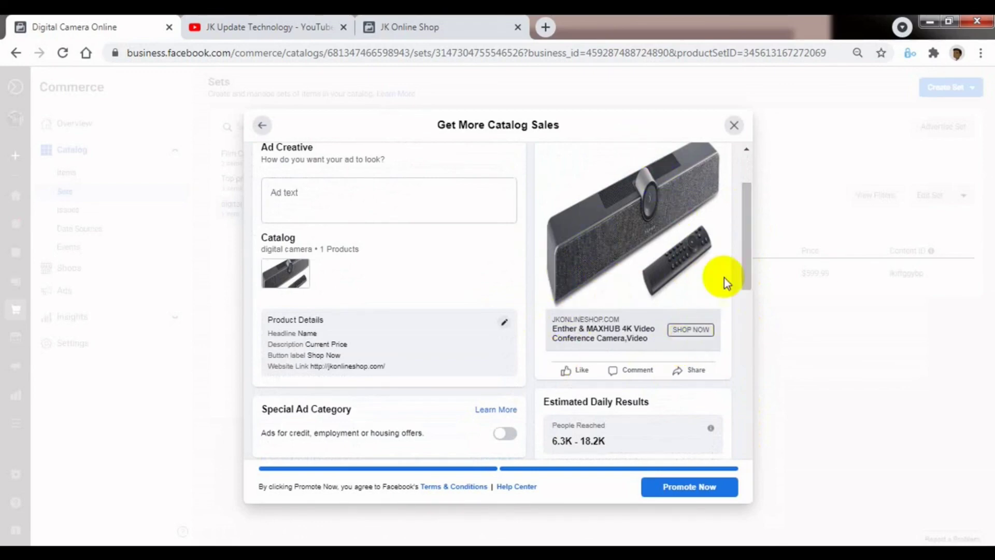
pyautogui.moveTo(751, 276); pyautogui.dragTo(746, 324)
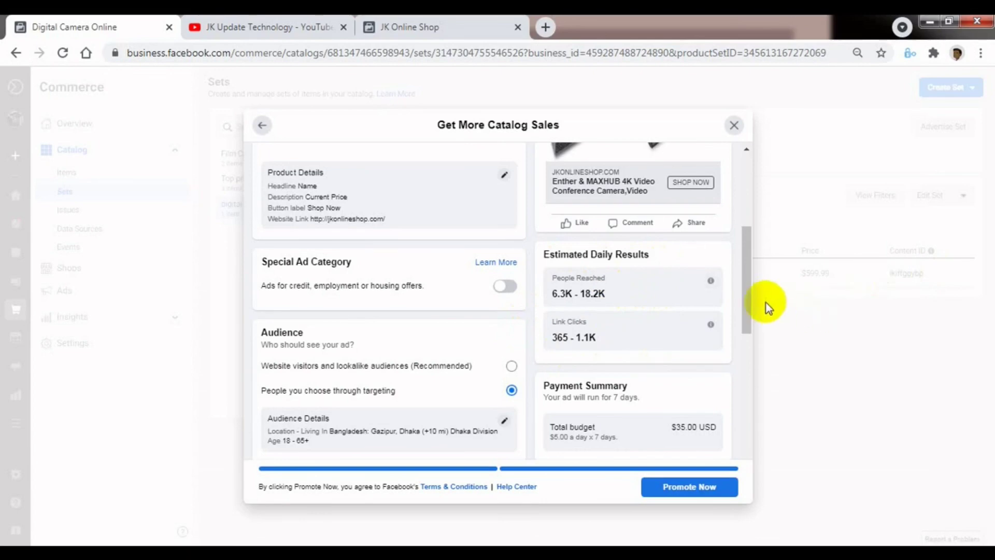
pyautogui.moveTo(746, 311); pyautogui.dragTo(670, 365)
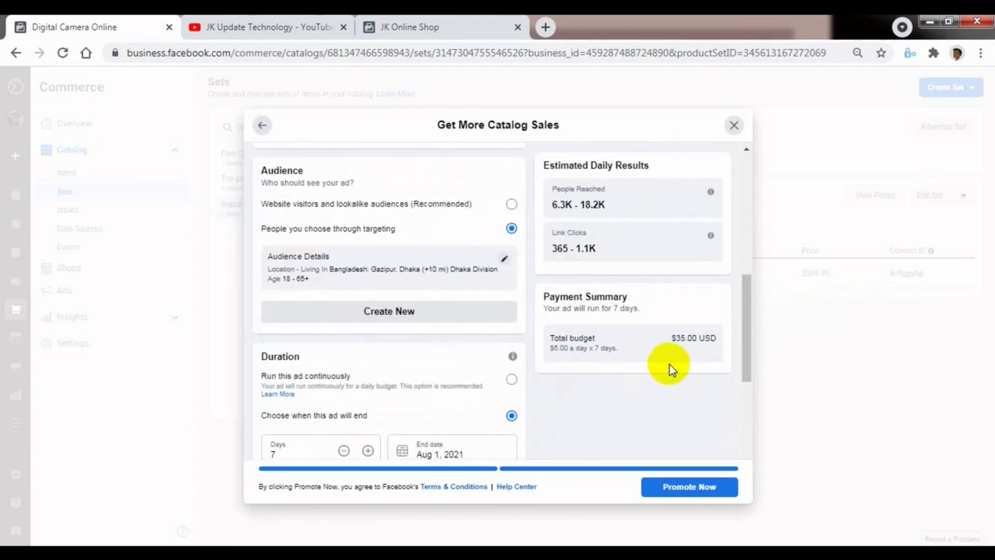
pyautogui.moveTo(745, 366); pyautogui.dragTo(751, 217)
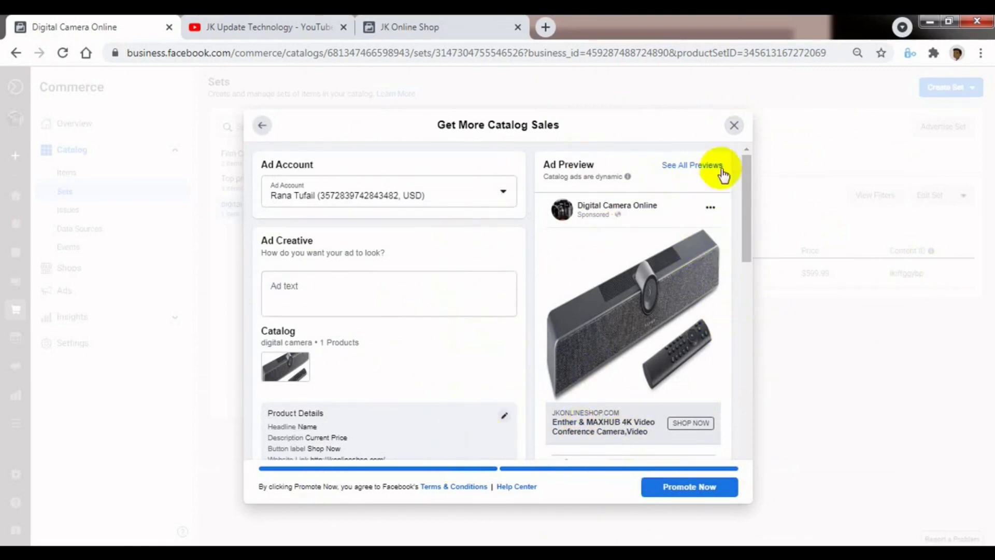
pyautogui.click(734, 125)
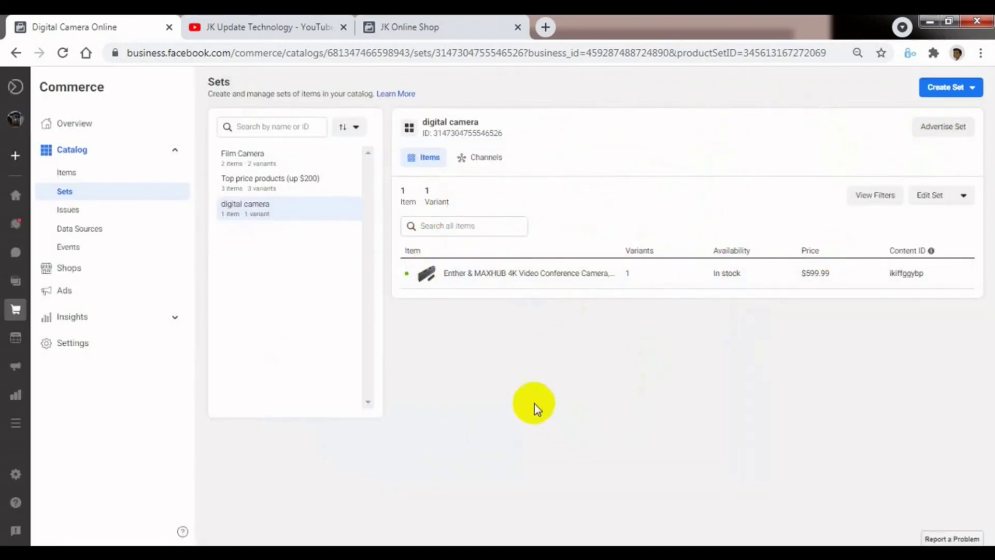
# - Examine the catalog's item list, the Film Camera set and the set creation form, and close the form without creating a set
pyautogui.click(82, 177)
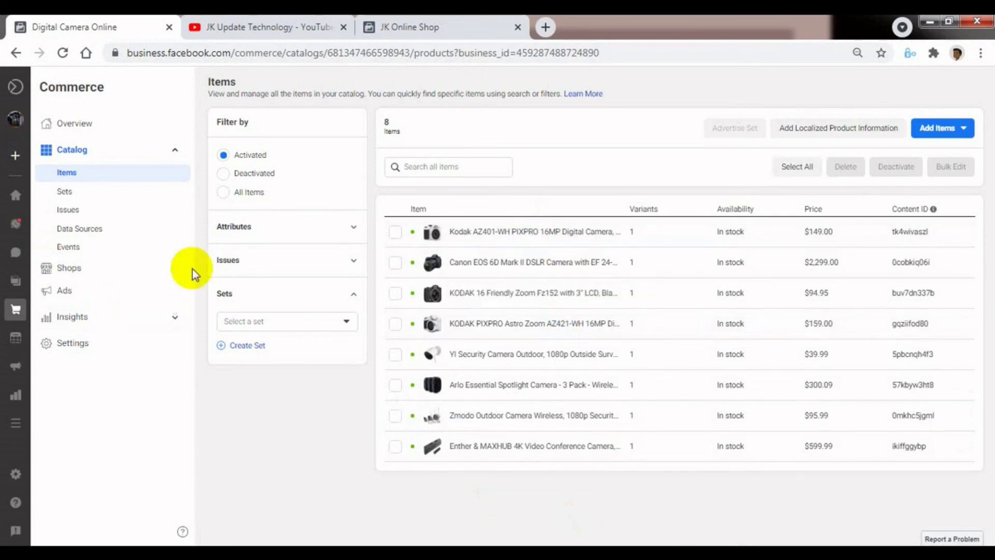
pyautogui.click(70, 193)
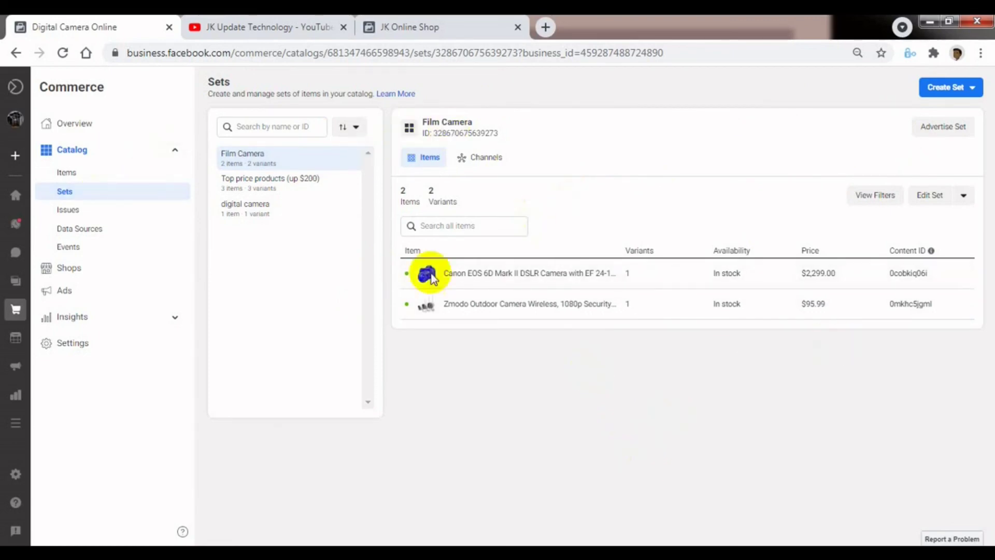
pyautogui.click(76, 177)
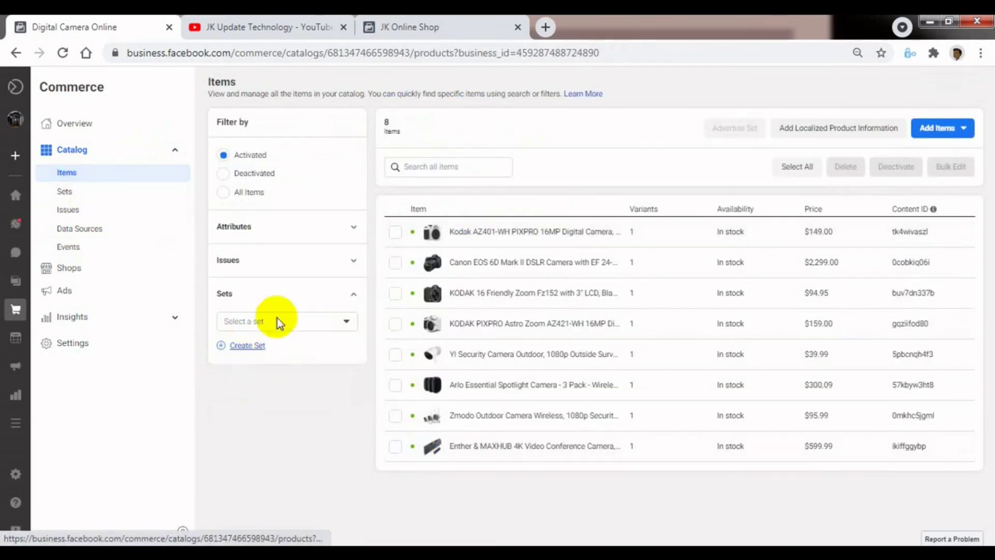
pyautogui.click(246, 347)
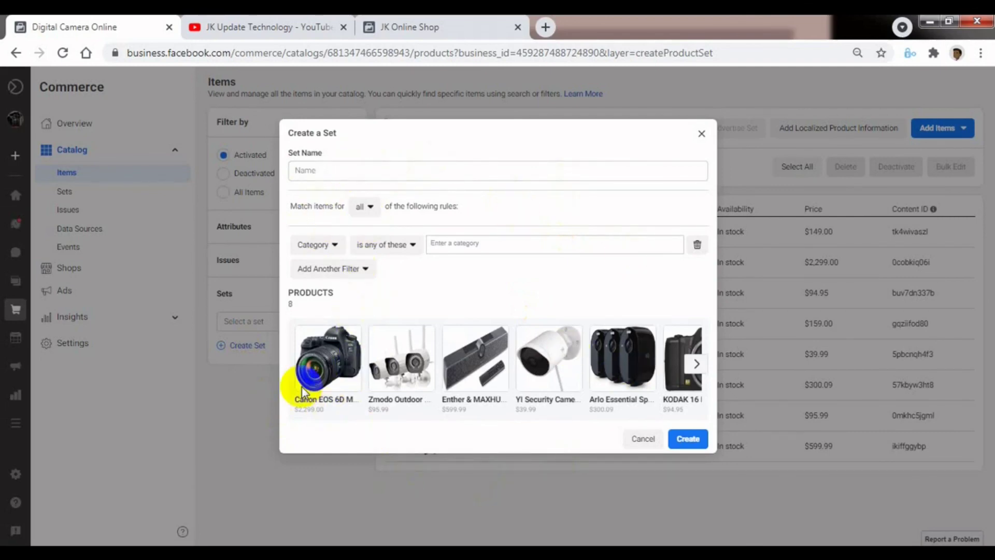
pyautogui.click(702, 136)
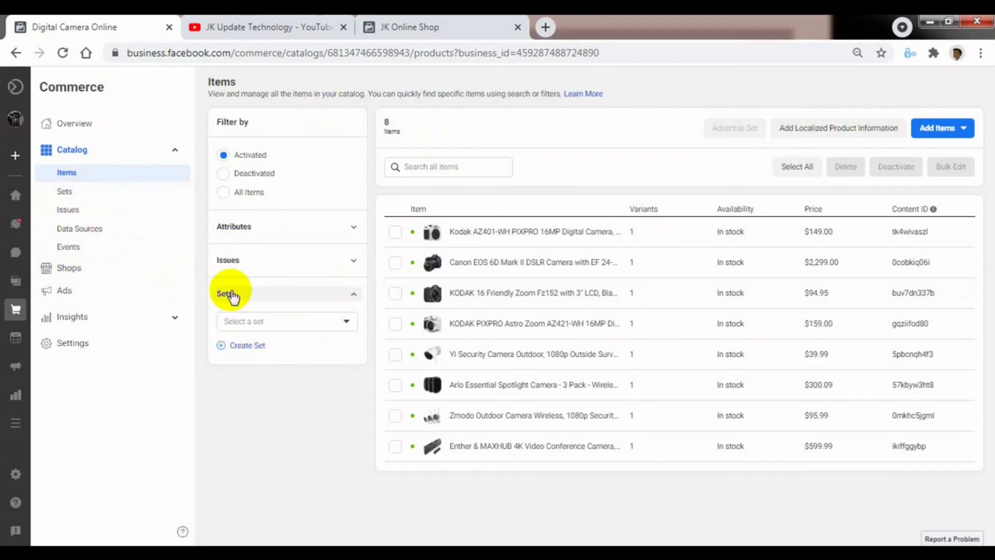
# - Filter the catalog items by the Film Camera set, and select all its items and clear the selection again
pyautogui.click(344, 322)
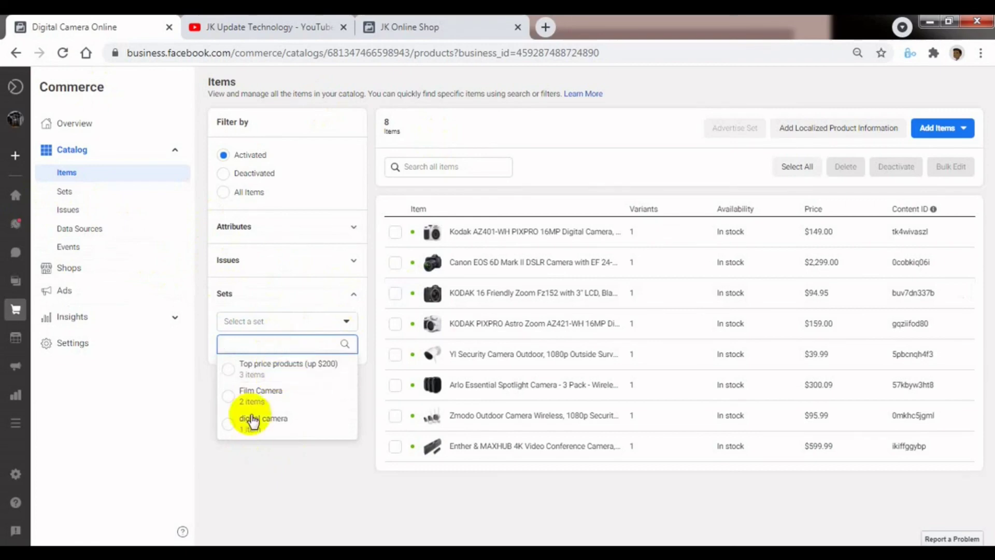
pyautogui.click(262, 397)
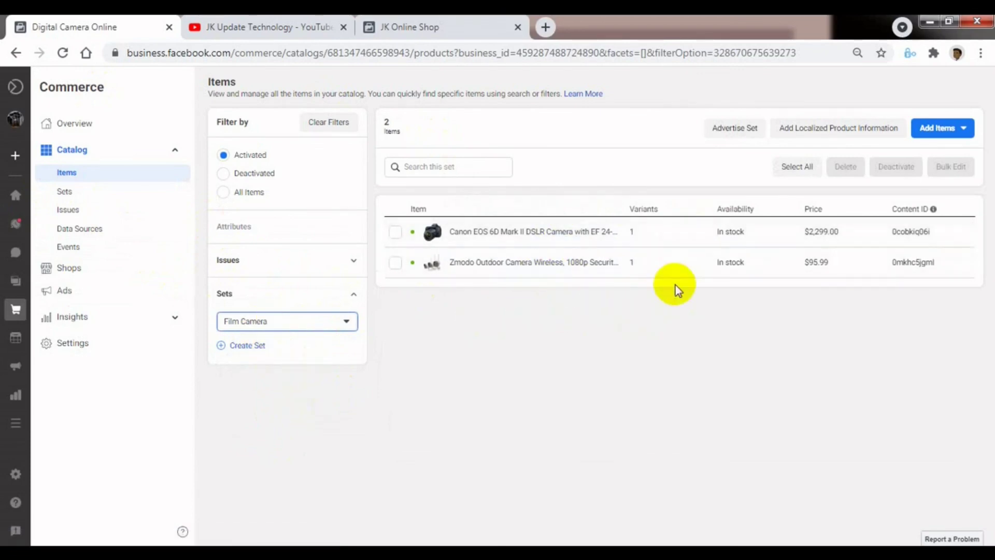
pyautogui.click(802, 173)
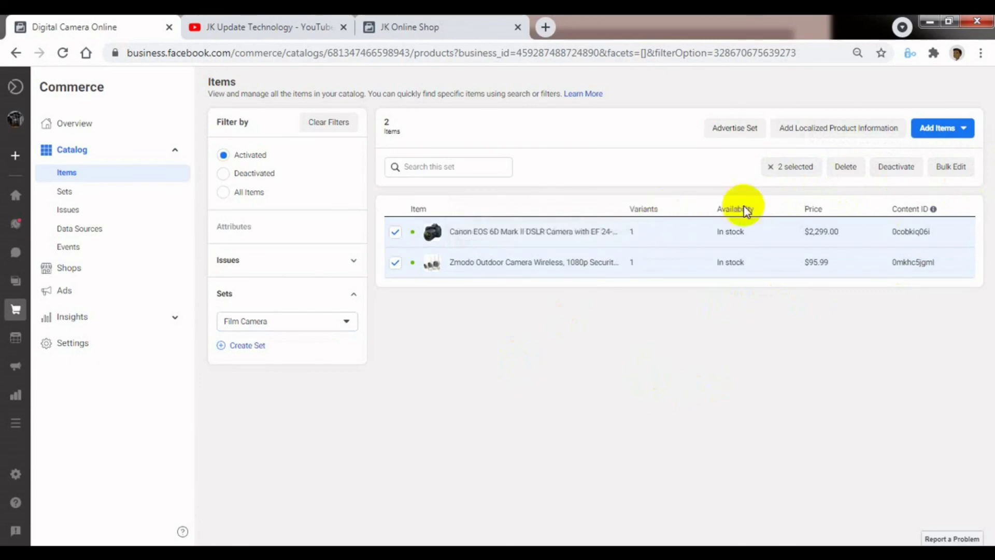
pyautogui.click(778, 170)
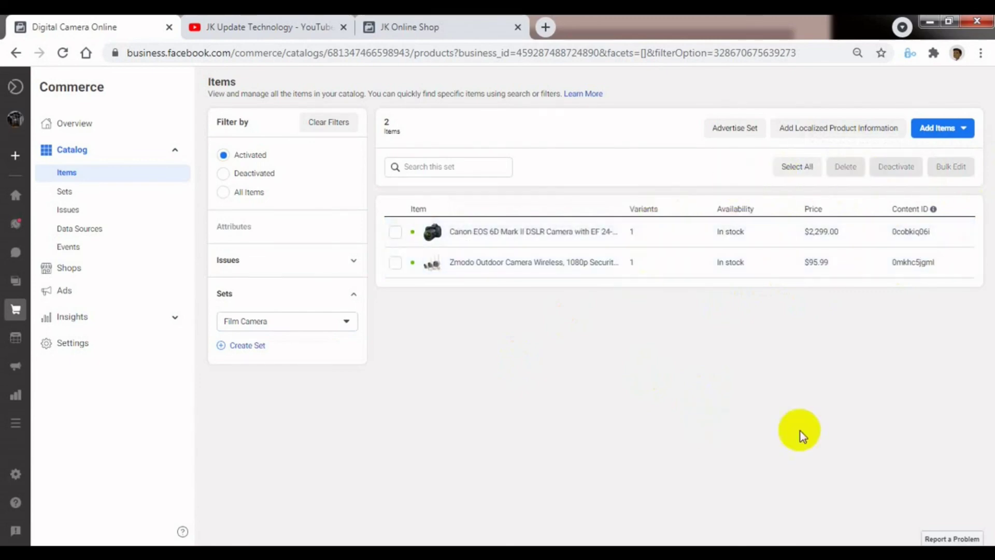
# - Check the ad account selection for advertising the Film Camera set, close it, and return to the catalog's sets
pyautogui.click(719, 129)
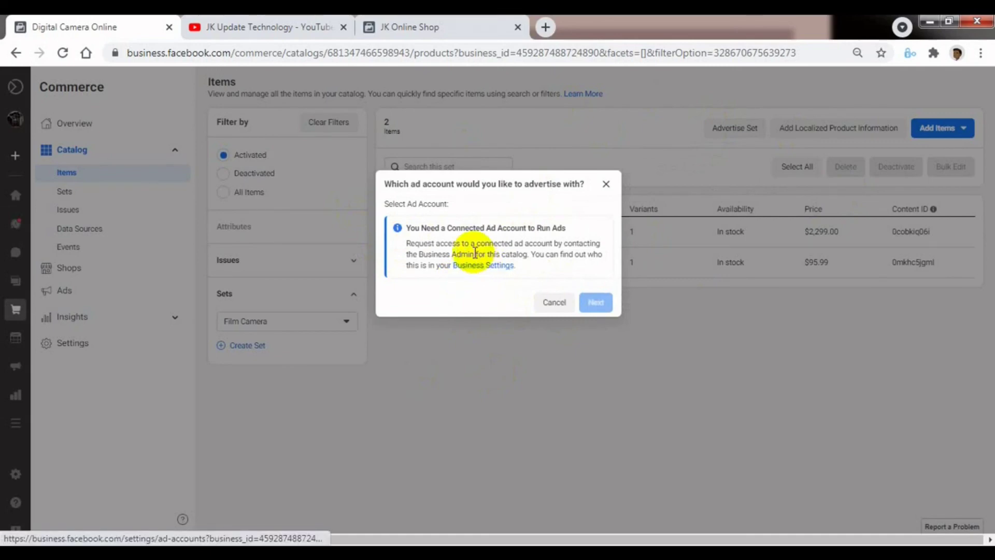
pyautogui.click(604, 186)
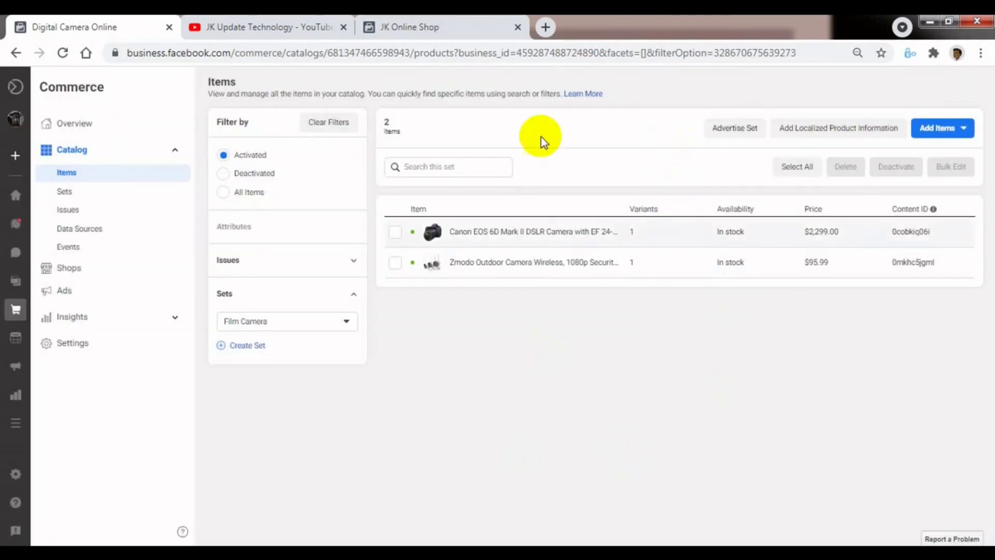
pyautogui.click(78, 196)
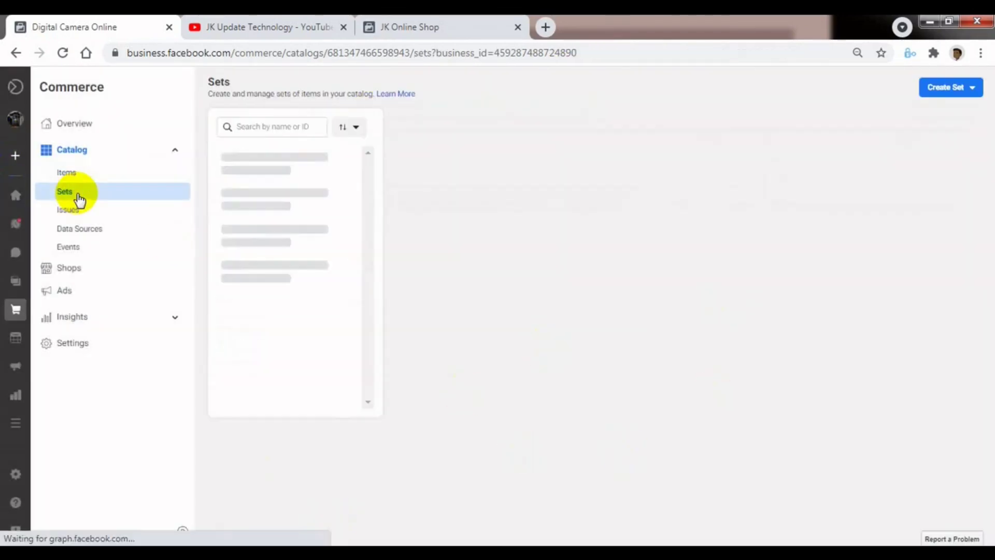